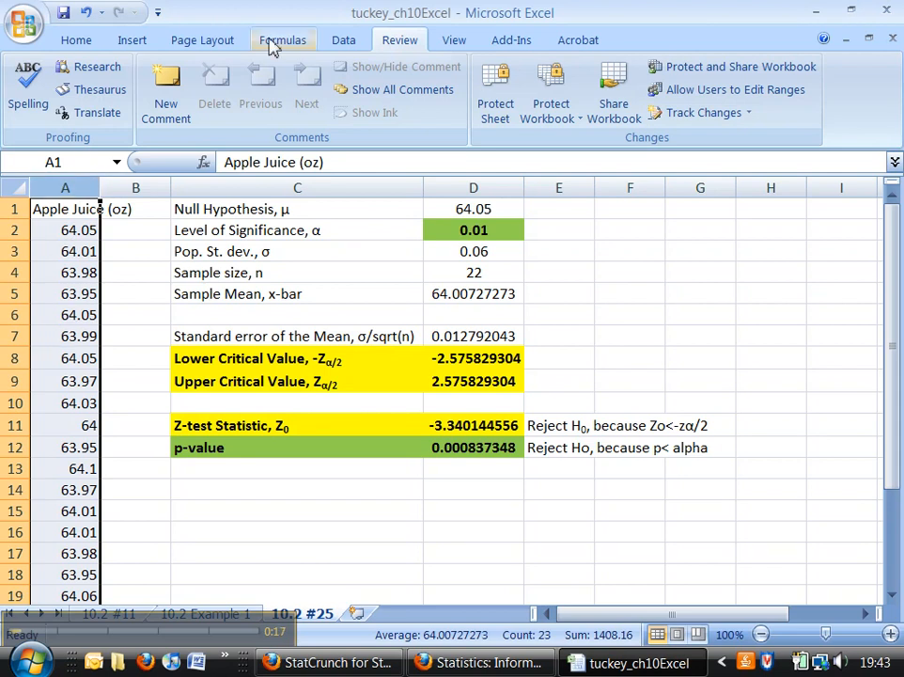
# - Start a DDXL hypothesis test of type 1 Var z Test with Apple Juice (oz) as the quantitative variable
pyautogui.click(511, 42)
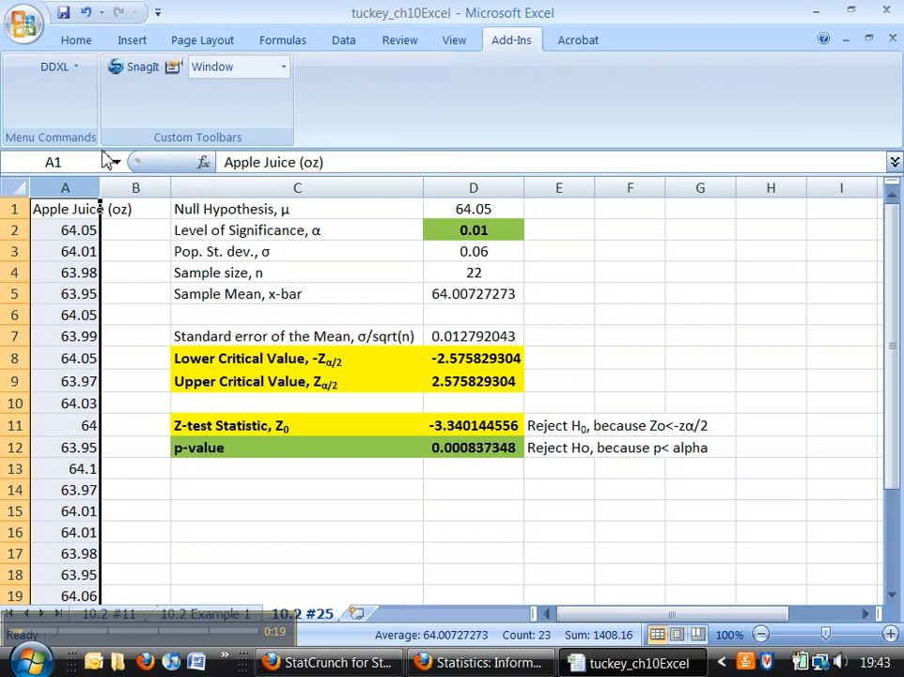
pyautogui.click(68, 69)
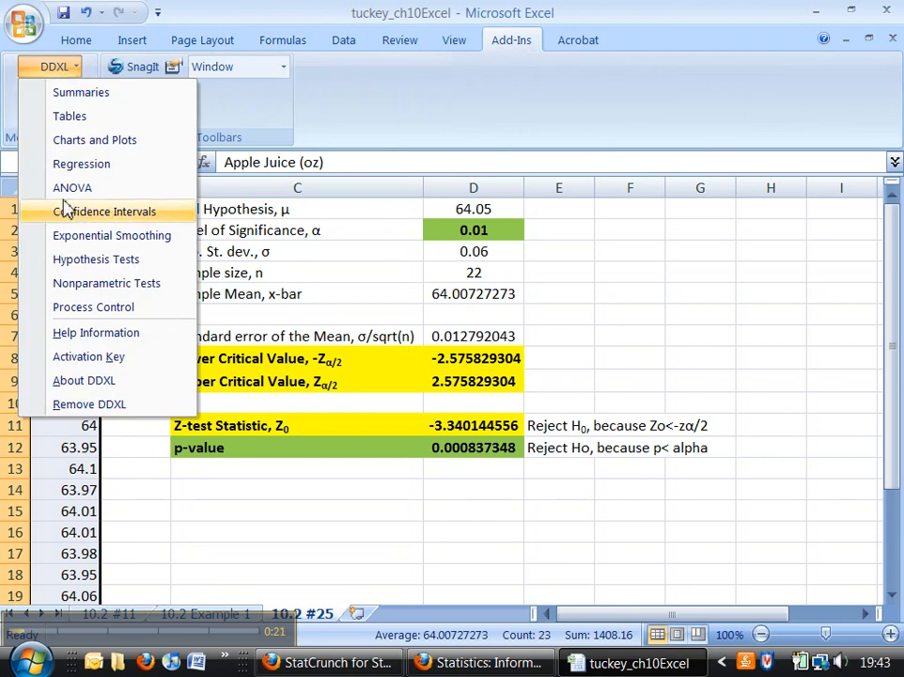
pyautogui.click(86, 261)
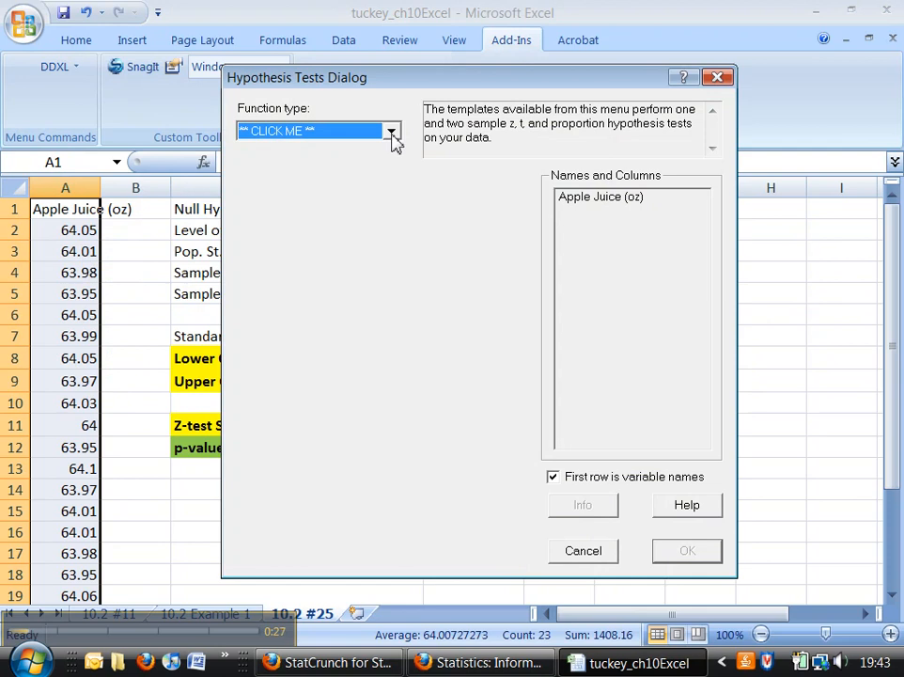
pyautogui.click(391, 132)
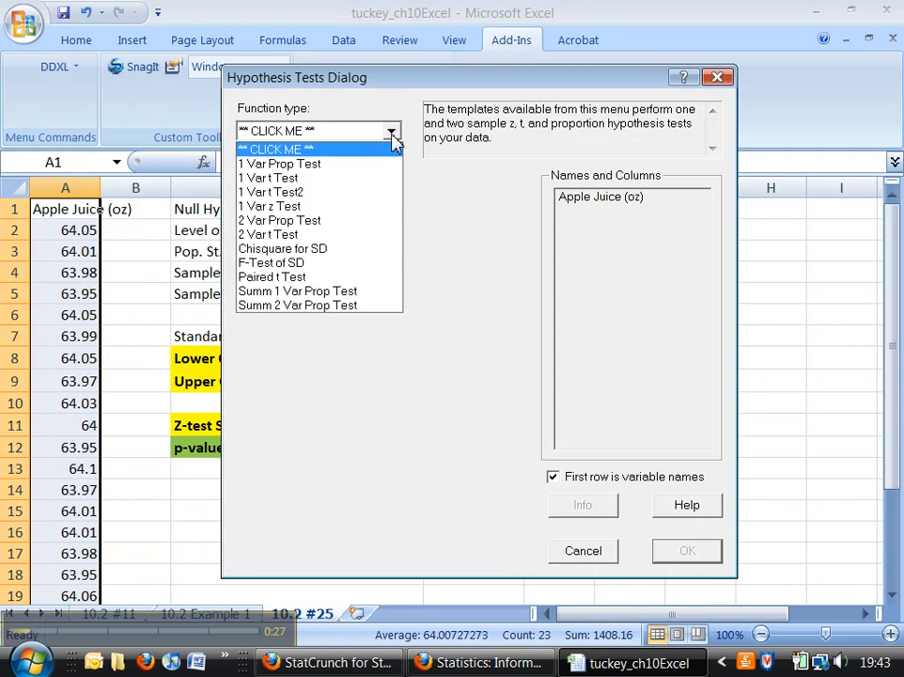
pyautogui.click(282, 206)
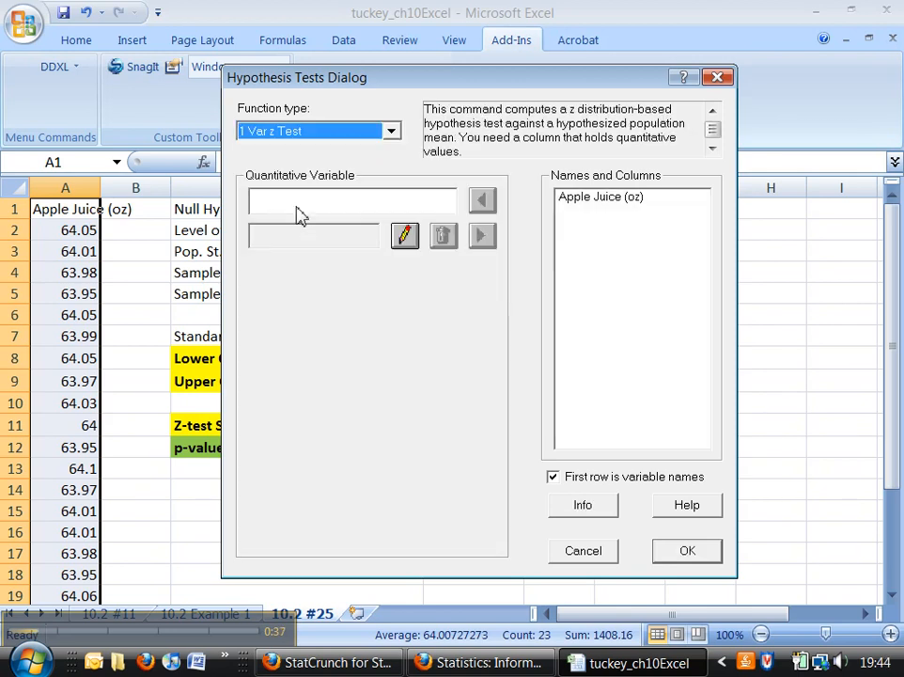
pyautogui.click(590, 201)
pyautogui.click(482, 201)
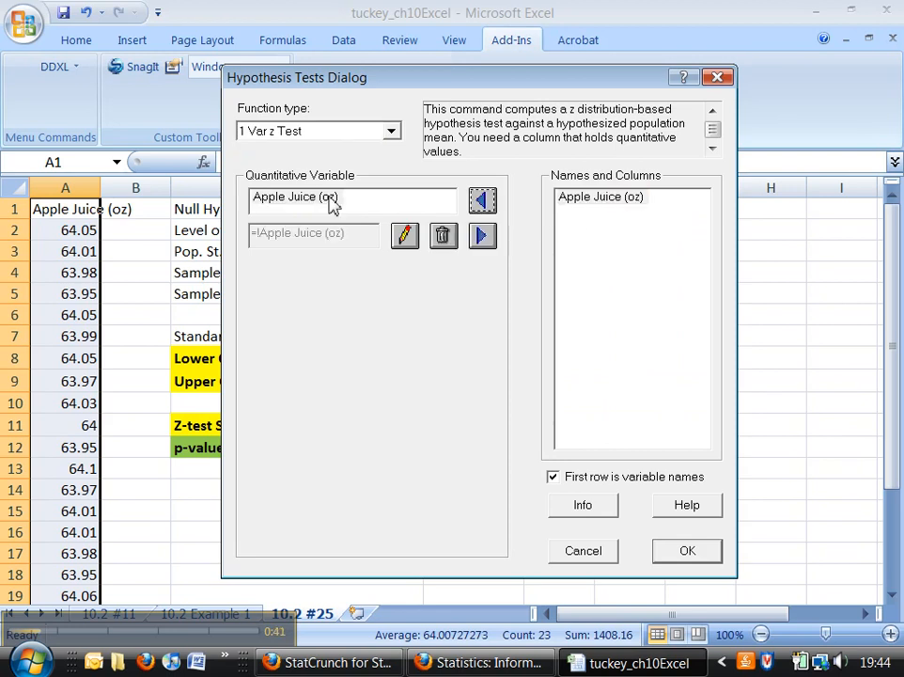
pyautogui.click(687, 553)
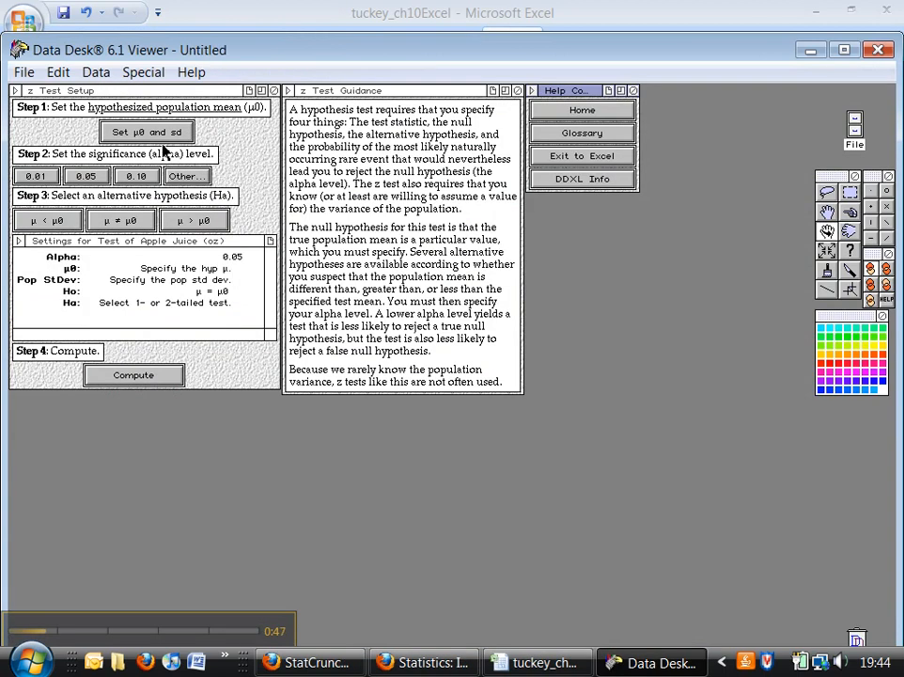
# - Set the hypothesized mean μ0 to 64.05 and the population standard deviation to 0.06, checking the values in the Excel worksheet
pyautogui.click(166, 135)
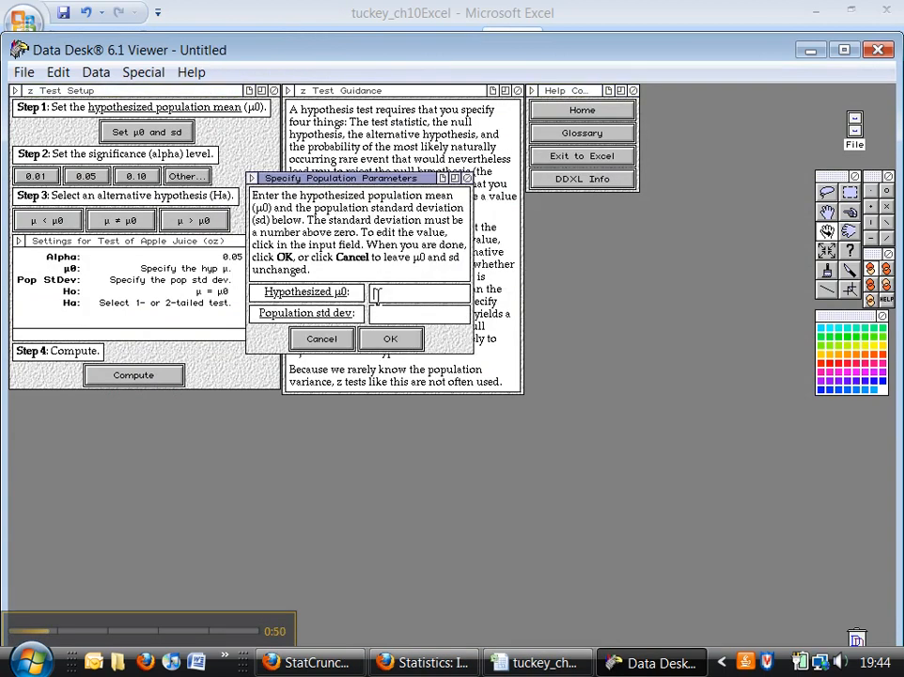
pyautogui.click(535, 661)
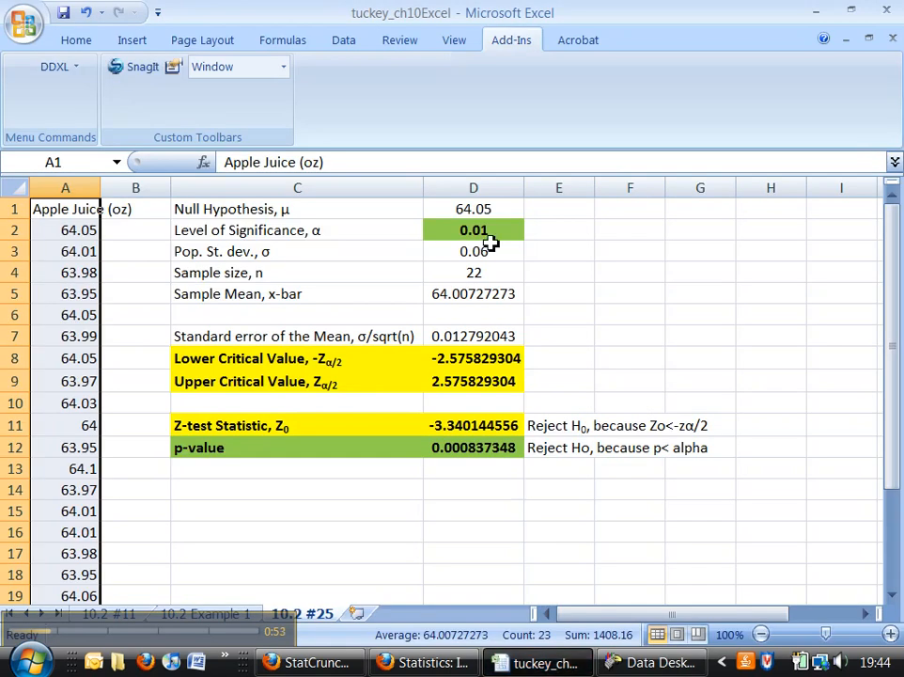
pyautogui.click(629, 664)
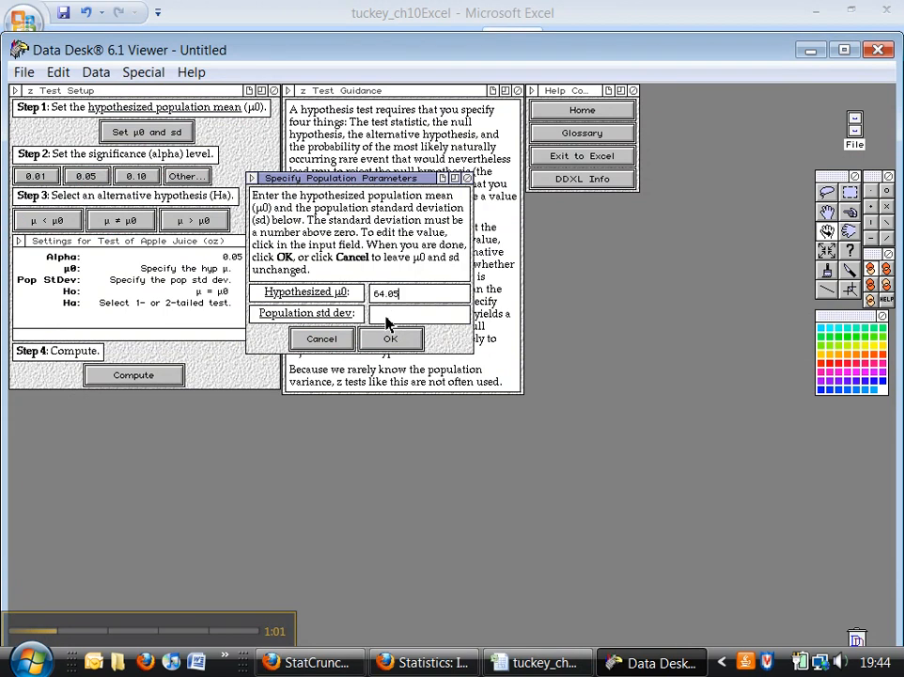
pyautogui.click(537, 662)
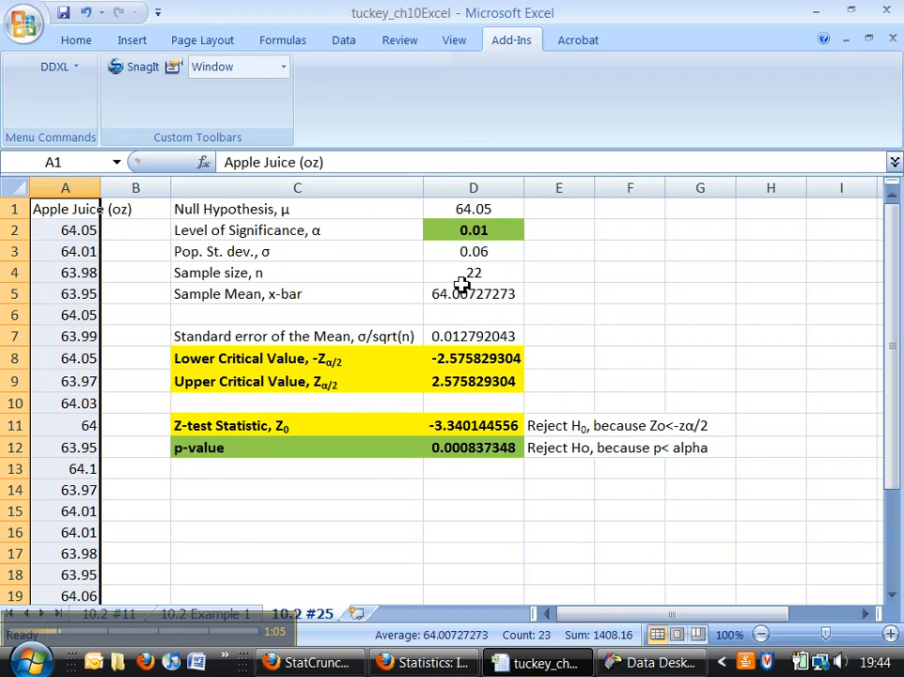
pyautogui.click(635, 663)
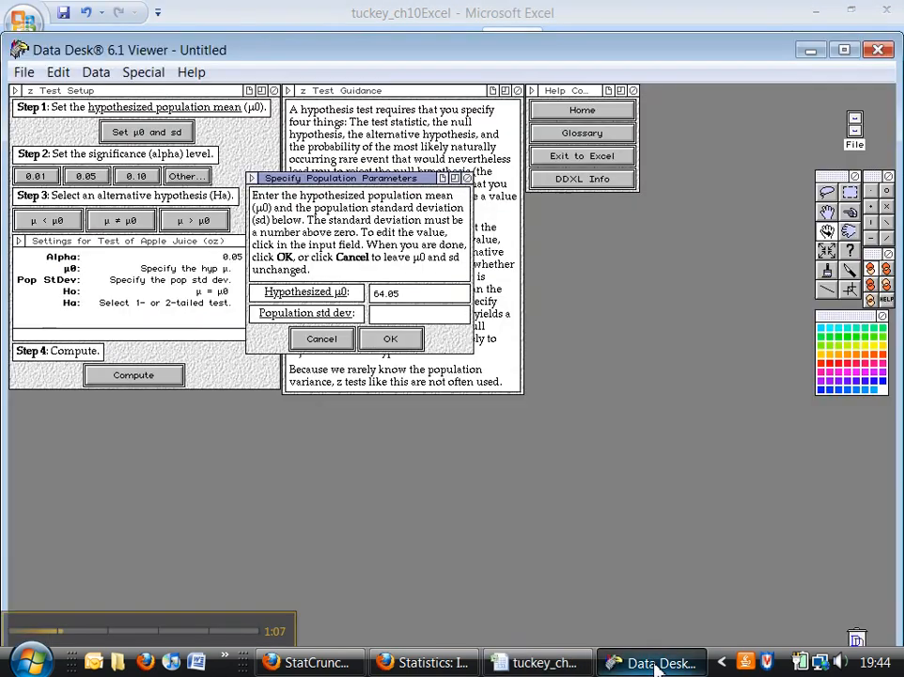
pyautogui.click(414, 317)
pyautogui.write('0.06')
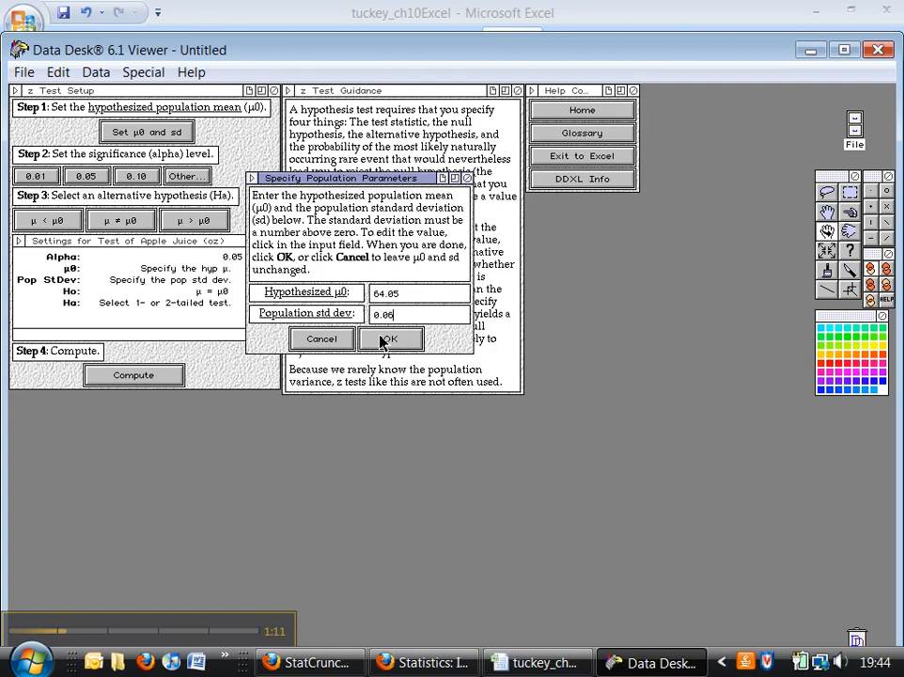
pyautogui.click(389, 343)
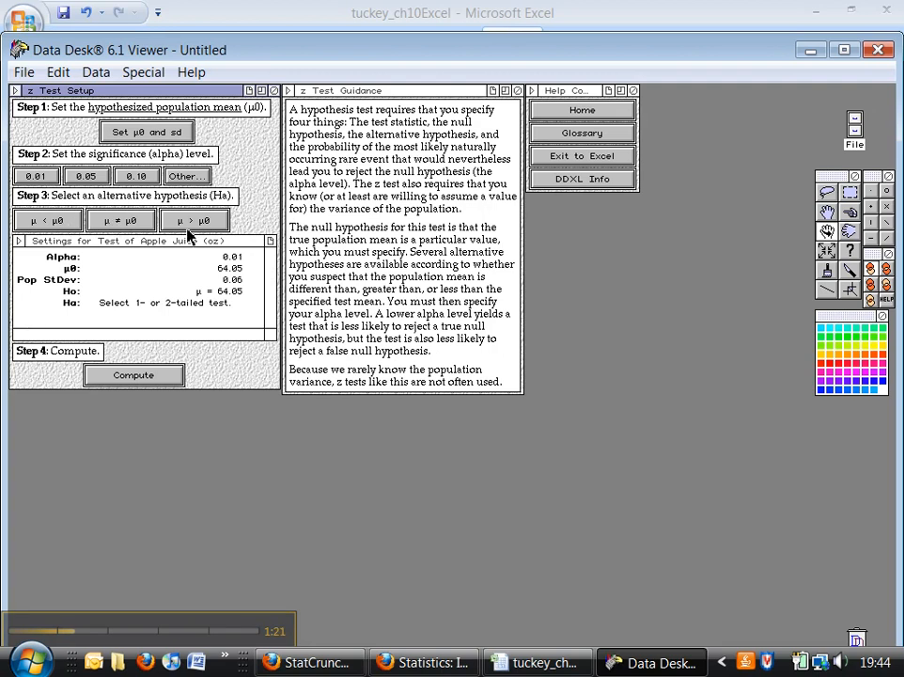
# - Compute the z test with alpha 0.01 and the two-tailed alternative μ ≠ μ0
pyautogui.click(116, 223)
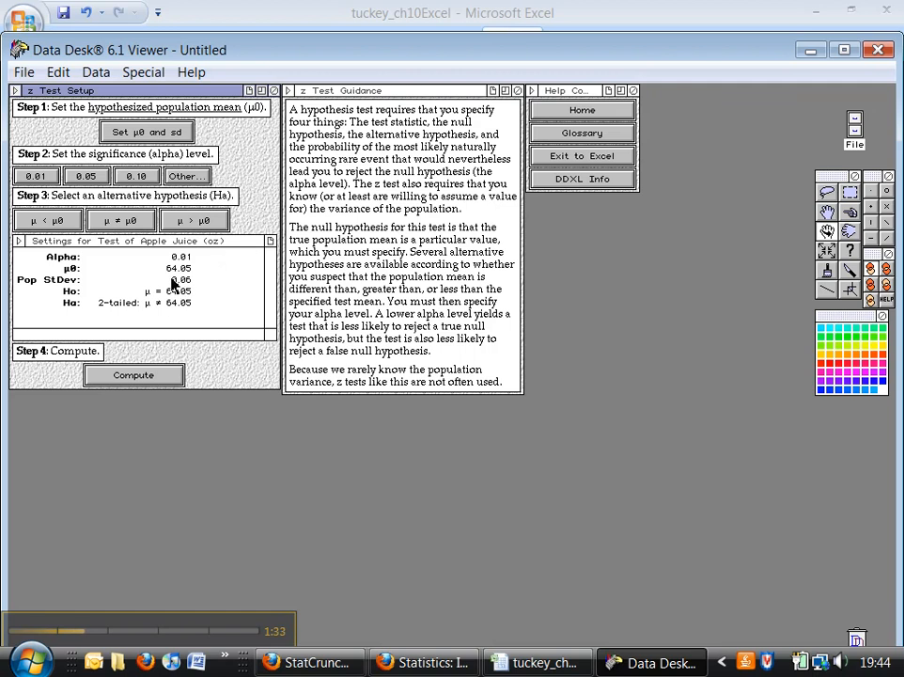
pyautogui.click(132, 376)
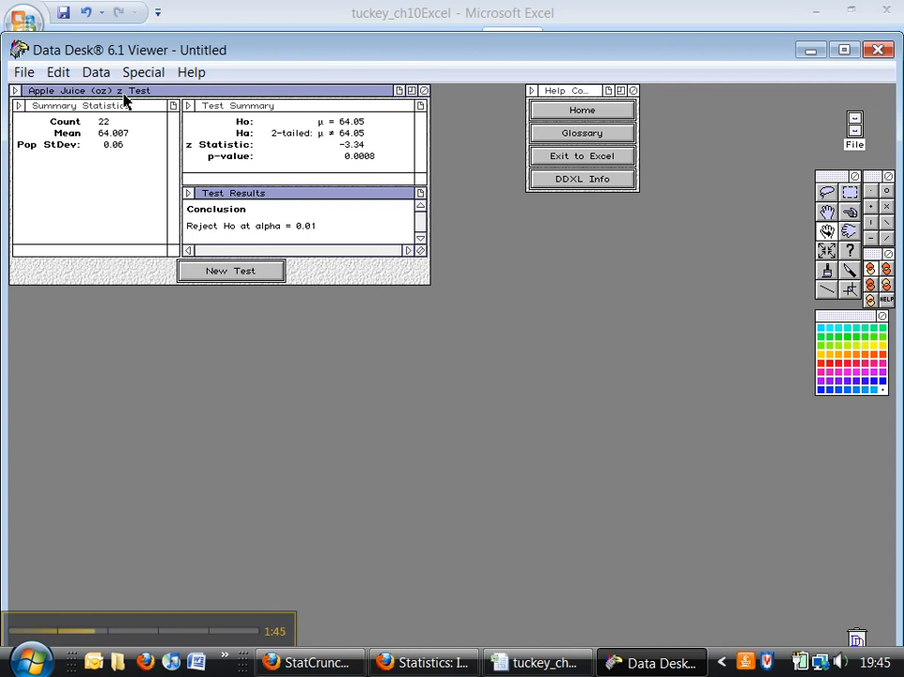
# - Copy the Apple Juice (oz) z Test results window and paste it into the Excel worksheet at cell F1
pyautogui.click(60, 89)
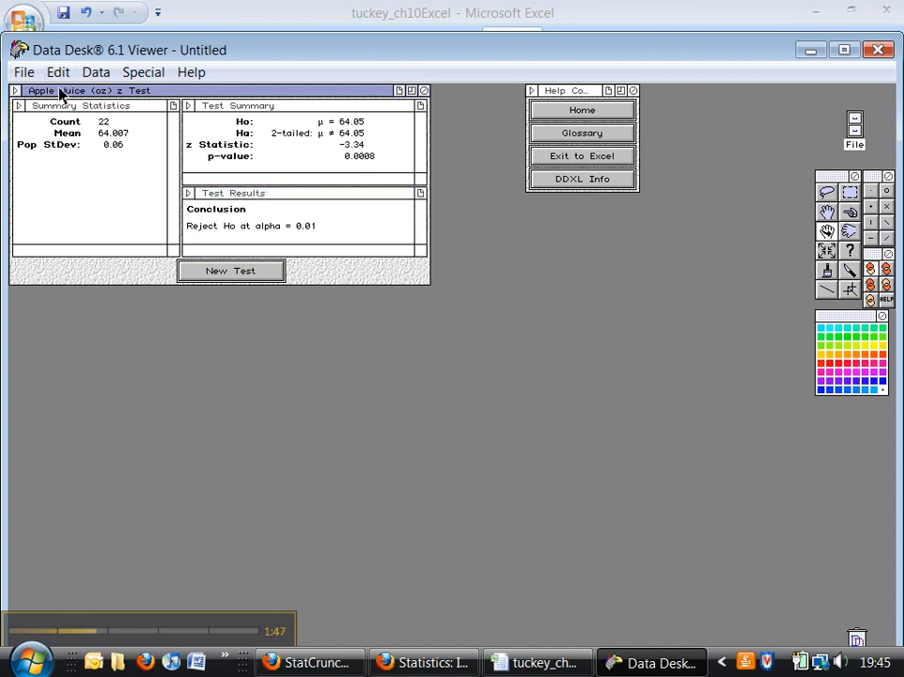
pyautogui.rightClick(62, 93)
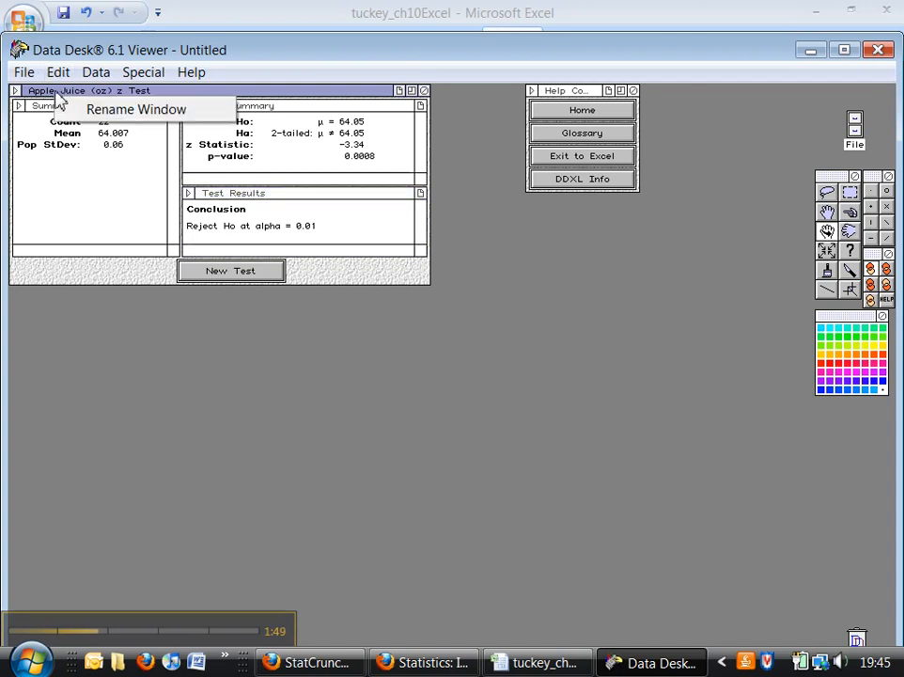
pyautogui.click(59, 73)
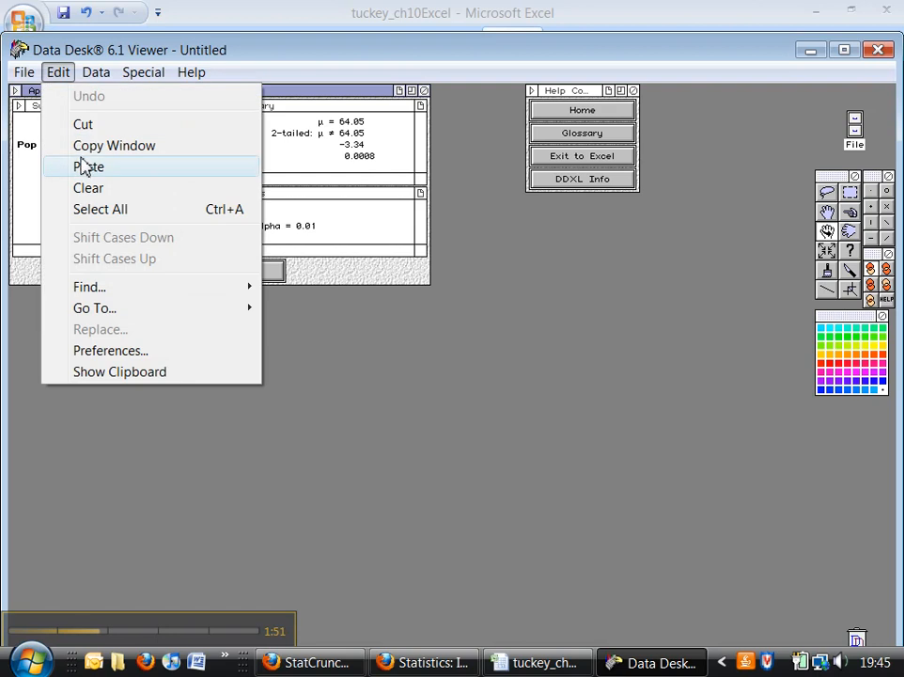
pyautogui.click(87, 146)
pyautogui.click(540, 663)
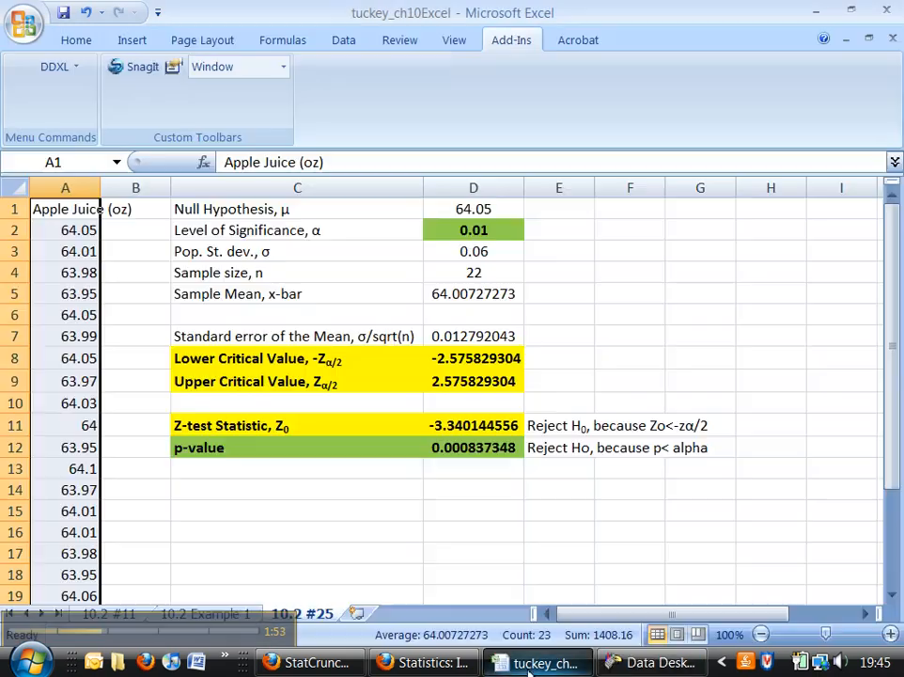
pyautogui.click(606, 202)
pyautogui.hotkey('ctrl', 'v')
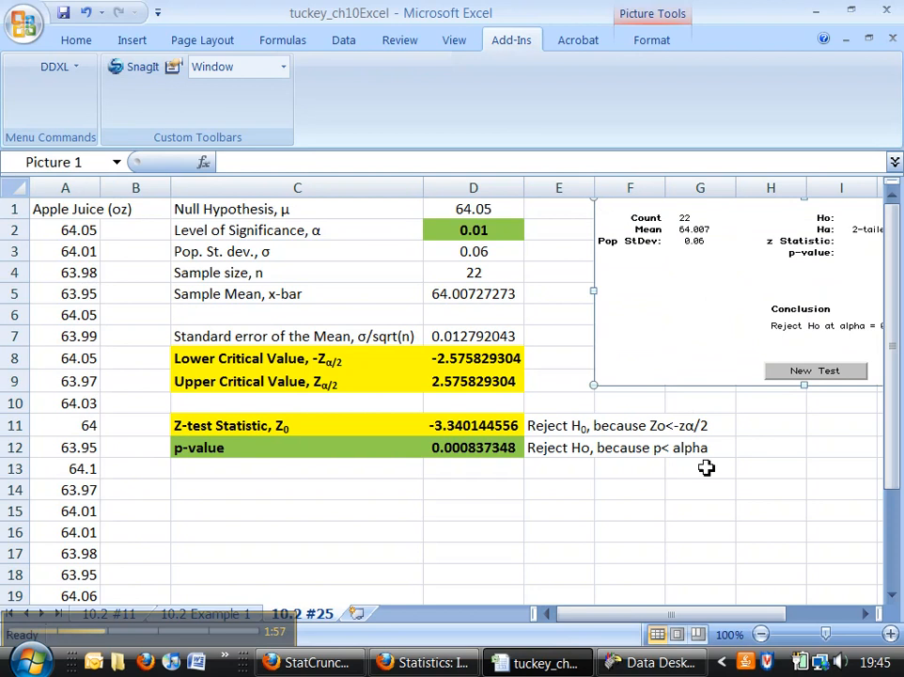
pyautogui.moveTo(681, 613); pyautogui.dragTo(769, 616)
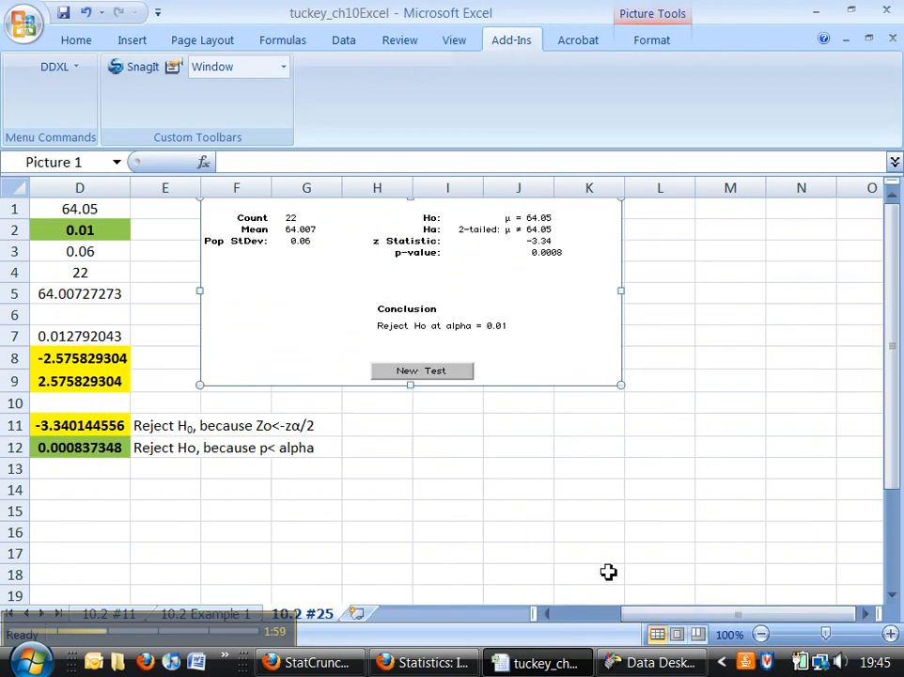
pyautogui.moveTo(656, 617); pyautogui.dragTo(634, 617)
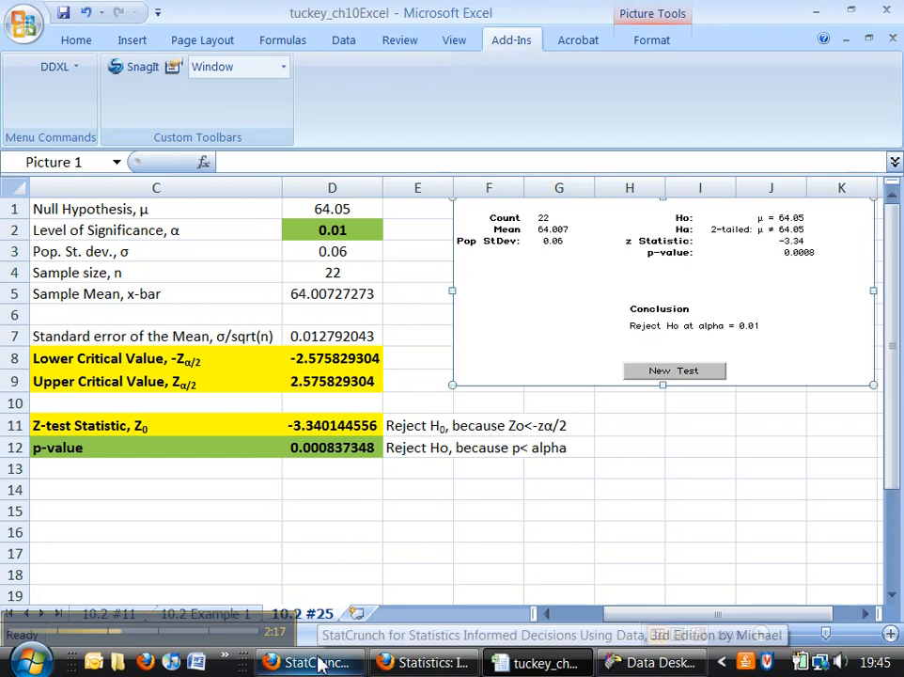
# - Switch to StatCrunch in Firefox, maximize the window and load the Chapter 10 data set 10_2_25.txt
pyautogui.click(349, 664)
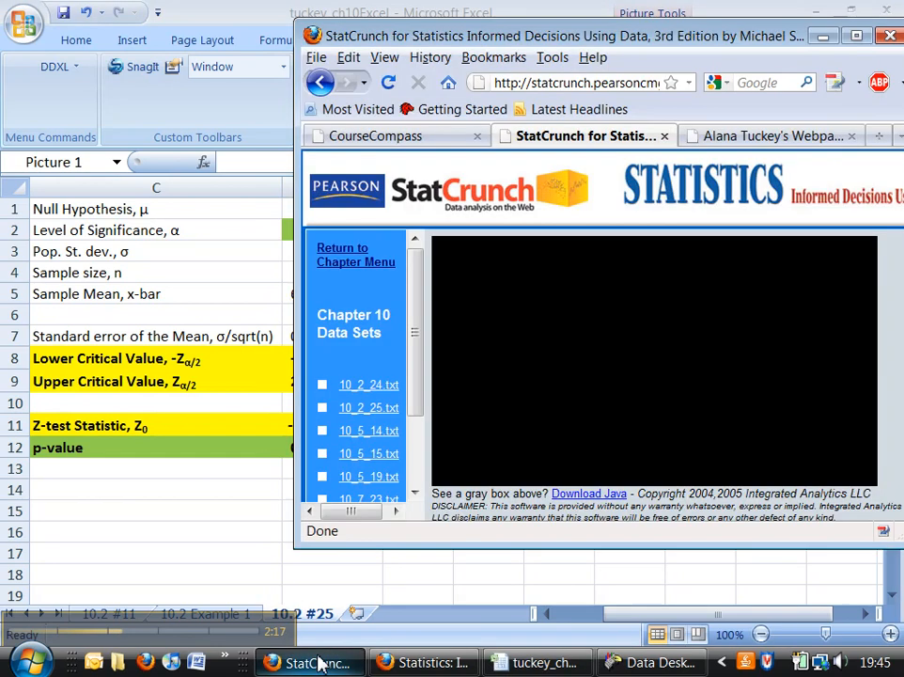
pyautogui.click(856, 36)
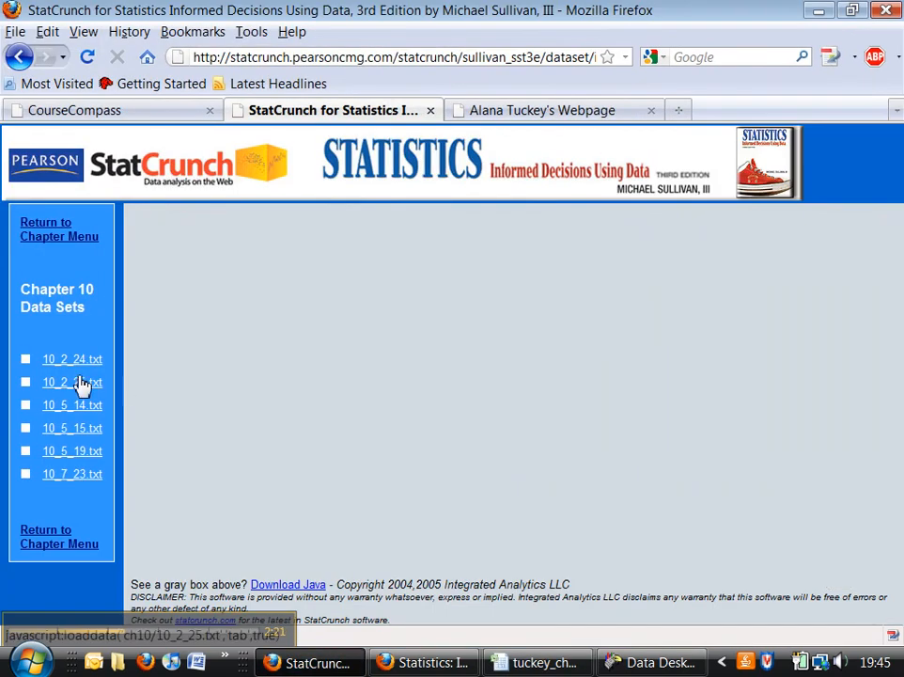
pyautogui.click(74, 384)
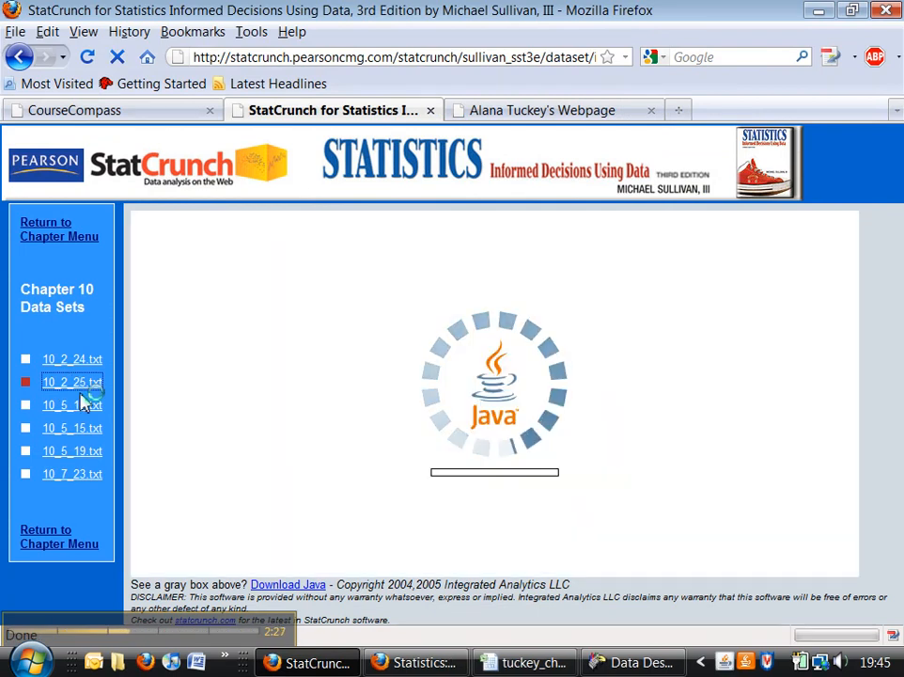
pyautogui.click(560, 358)
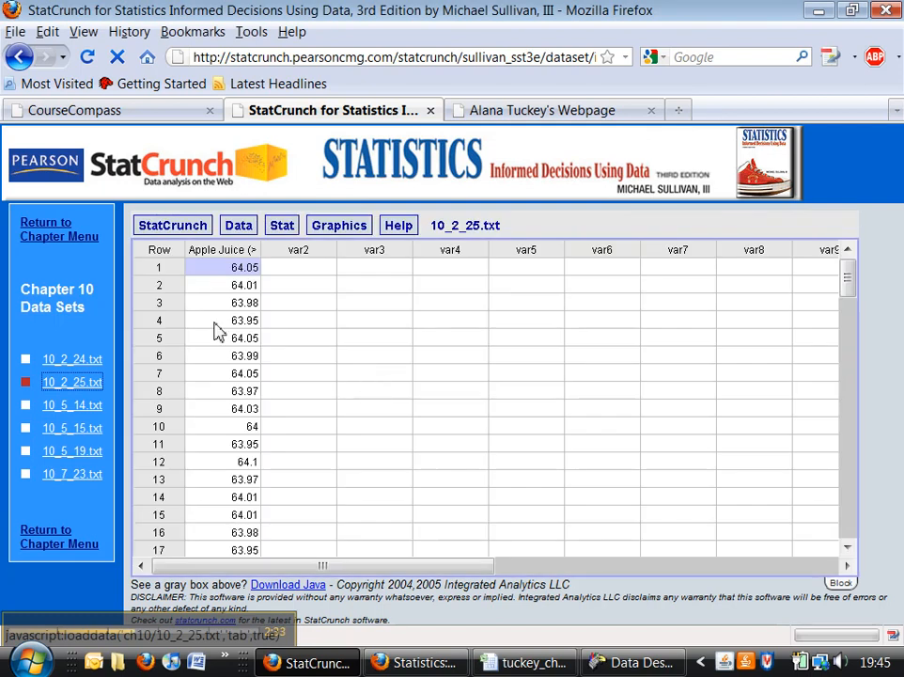
# - Set up a one-sample Z statistics analysis with data, using the Apple Juice (oz) column and a standard deviation of 0.06
pyautogui.click(283, 230)
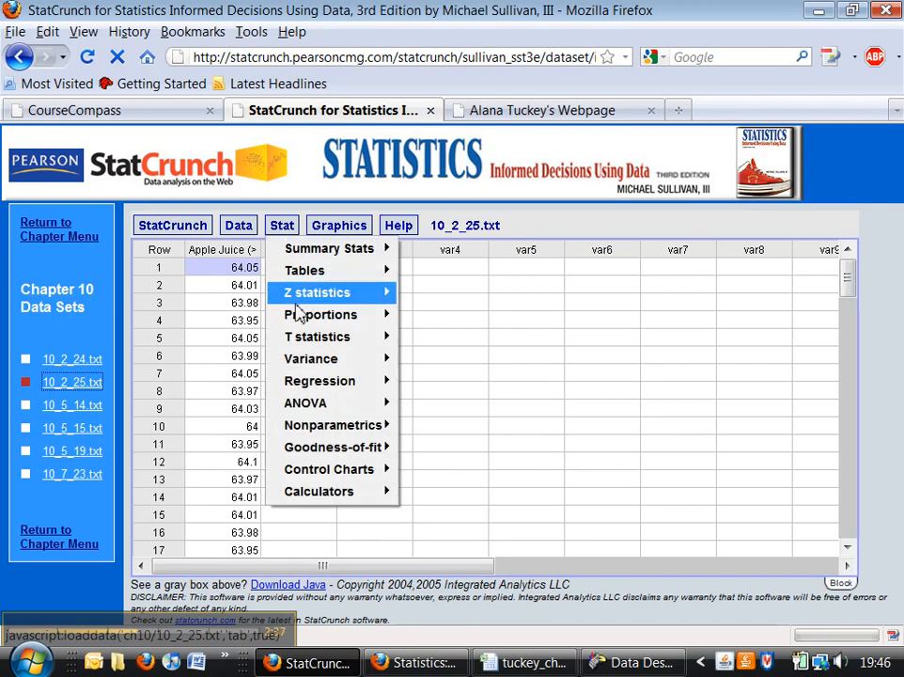
pyautogui.moveTo(327, 302)
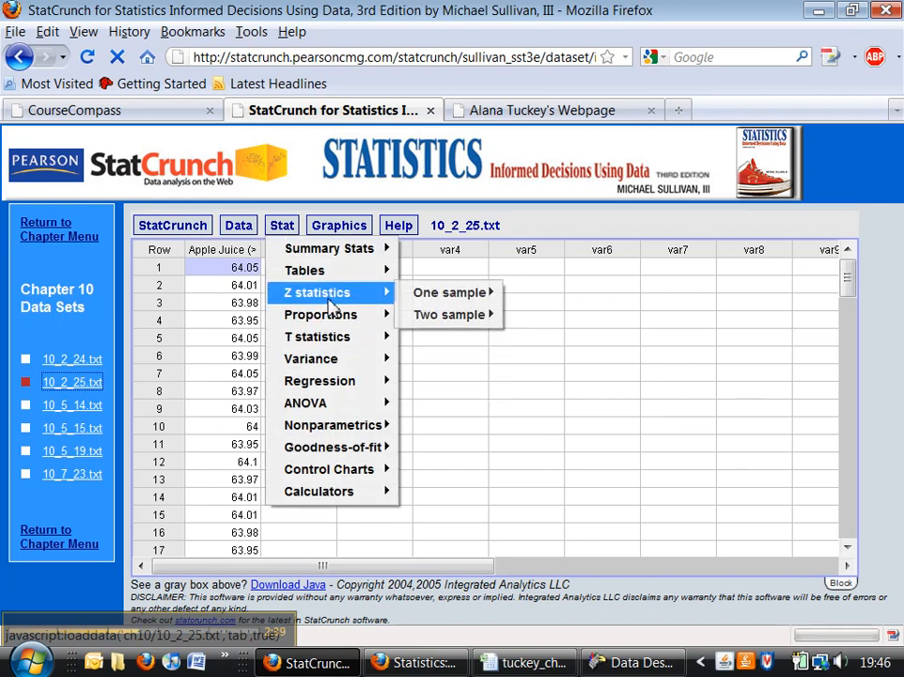
pyautogui.moveTo(443, 297)
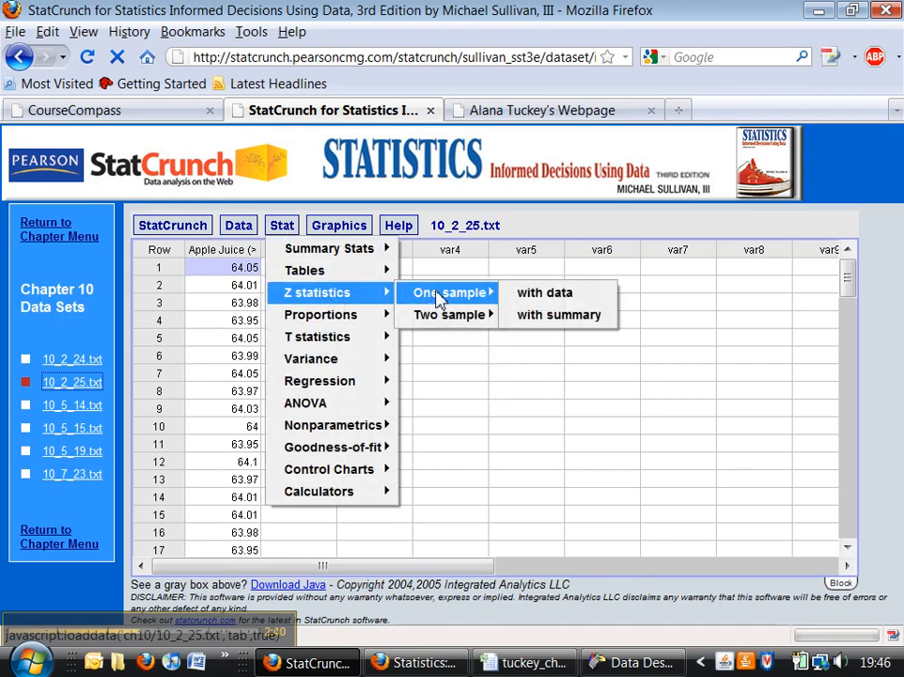
pyautogui.click(576, 298)
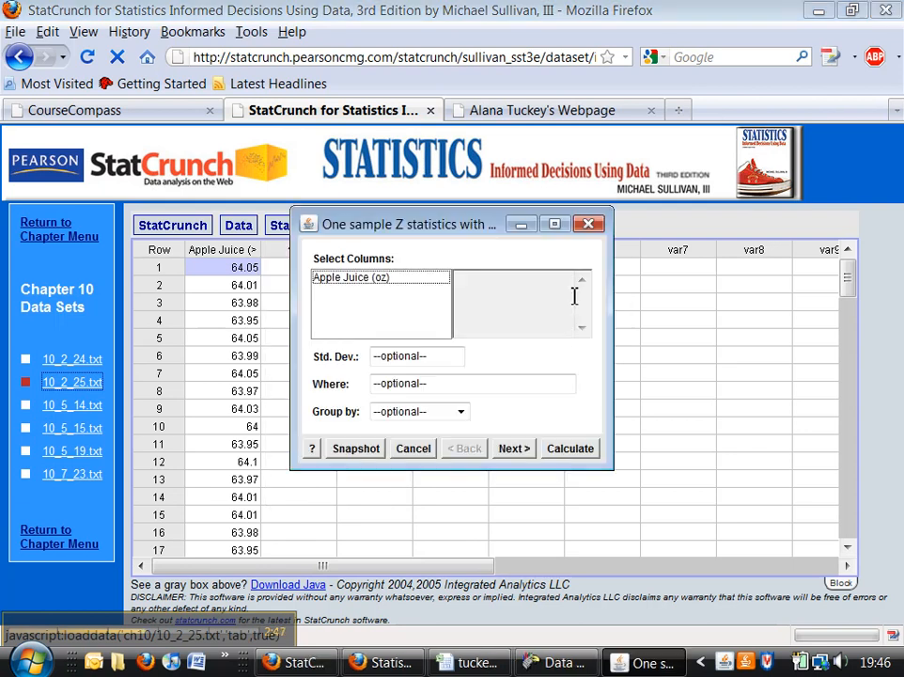
pyautogui.click(376, 279)
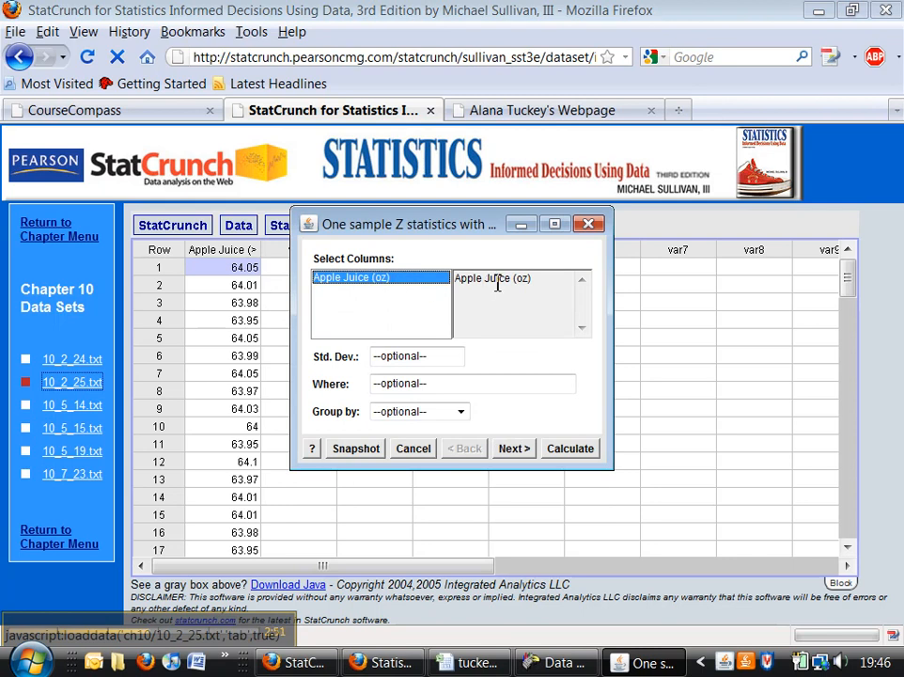
pyautogui.click(405, 357)
pyautogui.write('0.06')
pyautogui.click(412, 383)
pyautogui.click(422, 413)
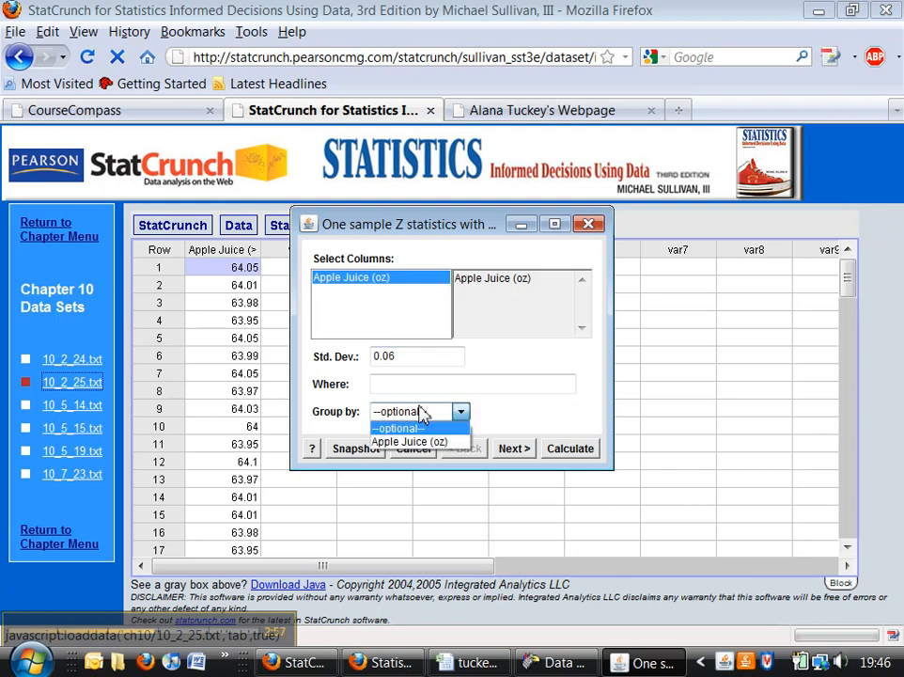
pyautogui.click(419, 415)
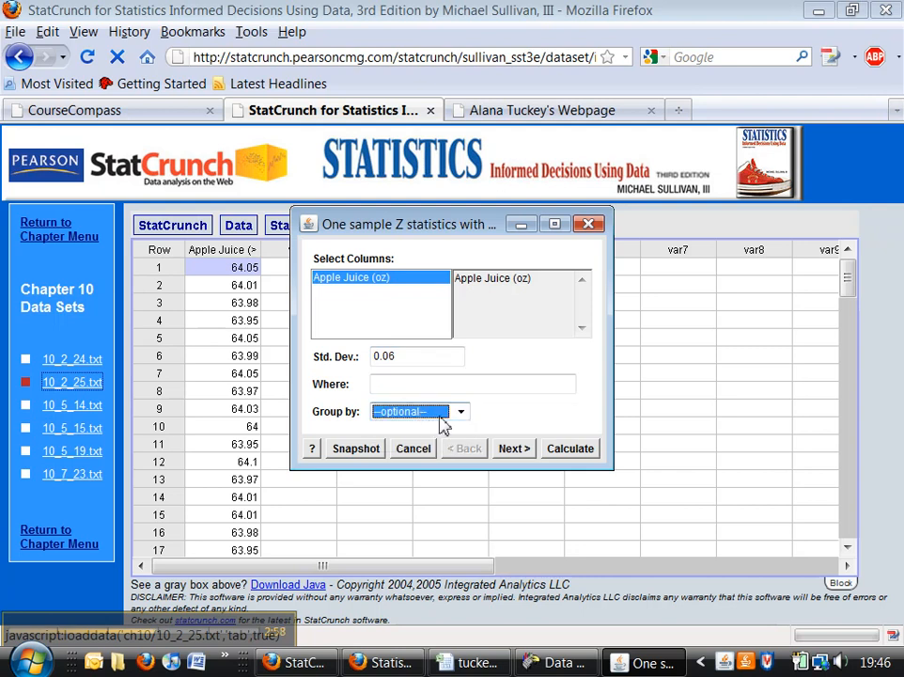
# - Set the hypothesis test's null mean to 64.05, keep the ≠ alternative, and calculate the one-sample Z test
pyautogui.click(513, 449)
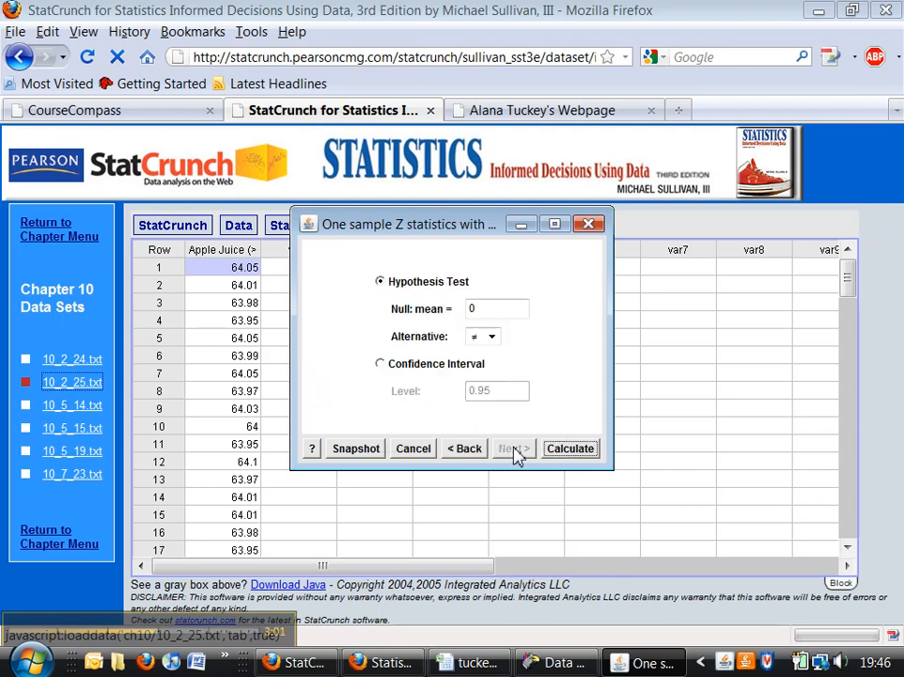
pyautogui.moveTo(478, 307); pyautogui.dragTo(446, 319)
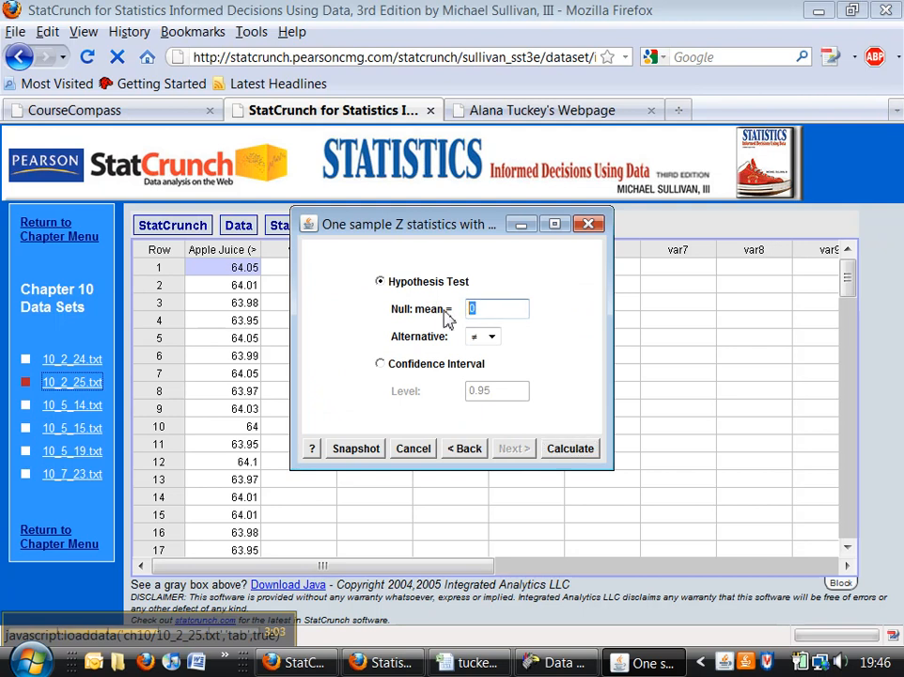
pyautogui.write('64.05')
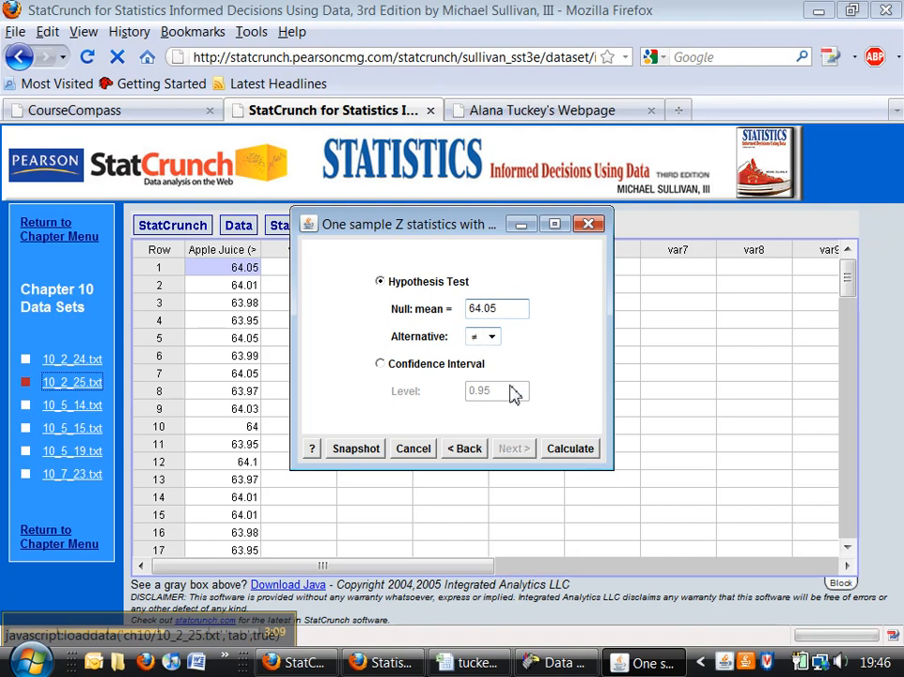
pyautogui.click(573, 449)
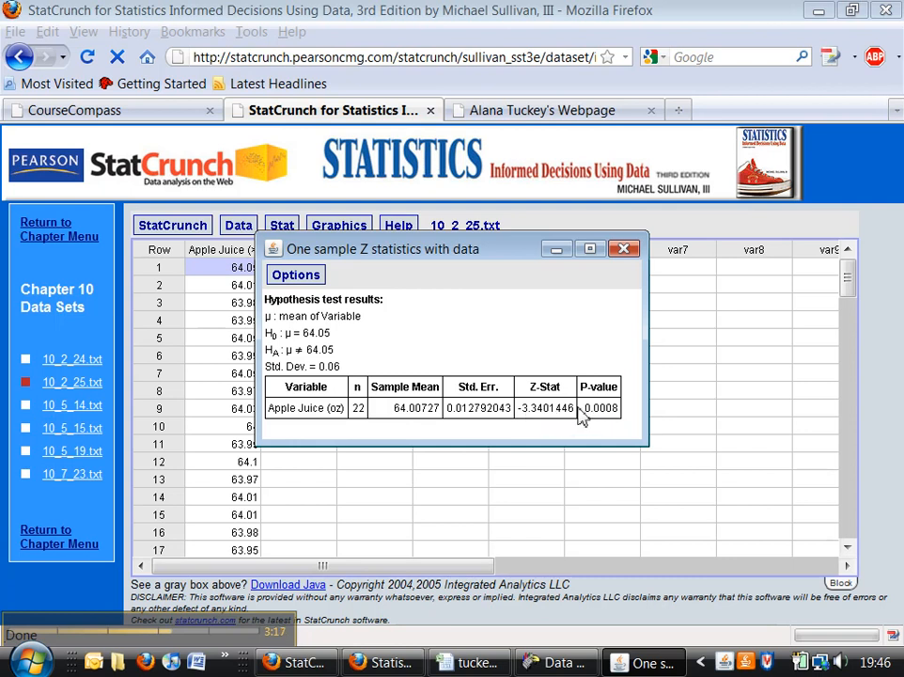
# - Copy the Z statistics results from StatCrunch and paste them into the Excel worksheet at cell C14
pyautogui.click(287, 278)
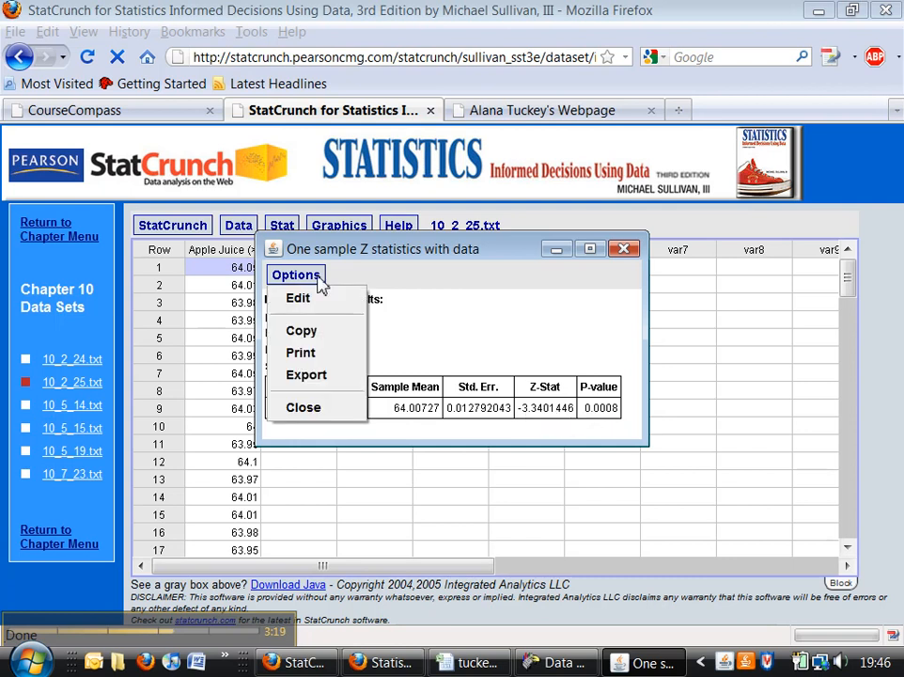
pyautogui.click(313, 333)
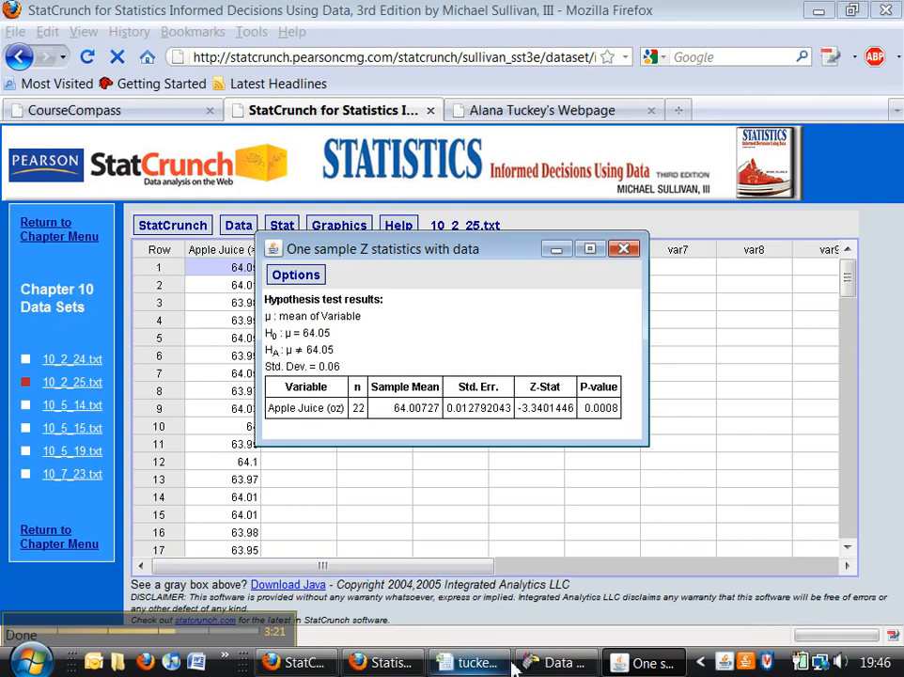
pyautogui.click(473, 662)
pyautogui.click(162, 494)
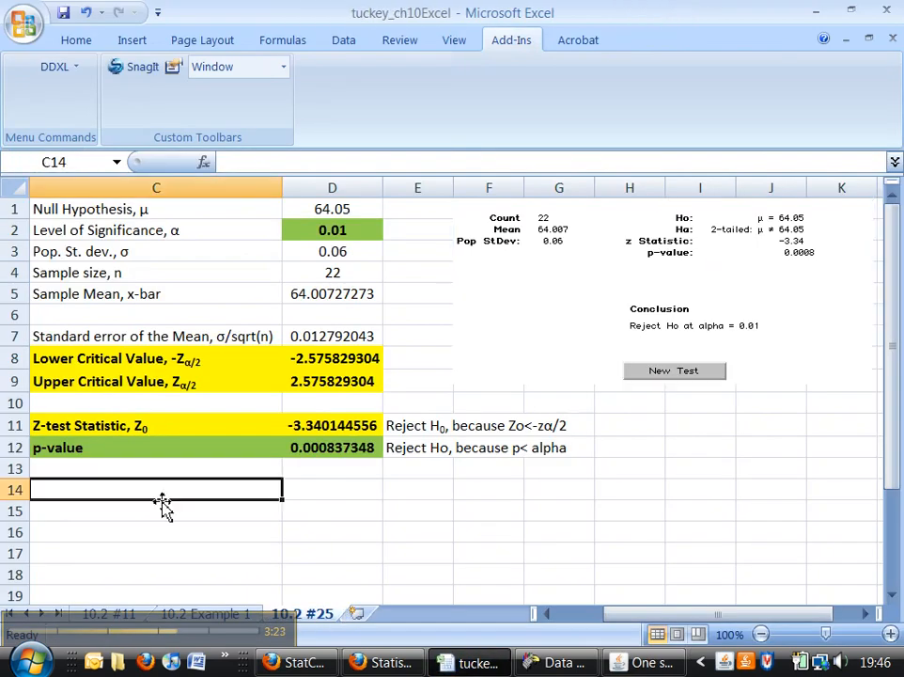
pyautogui.hotkey('ctrl', 'v')
pyautogui.scroll(-2, 210, 499)
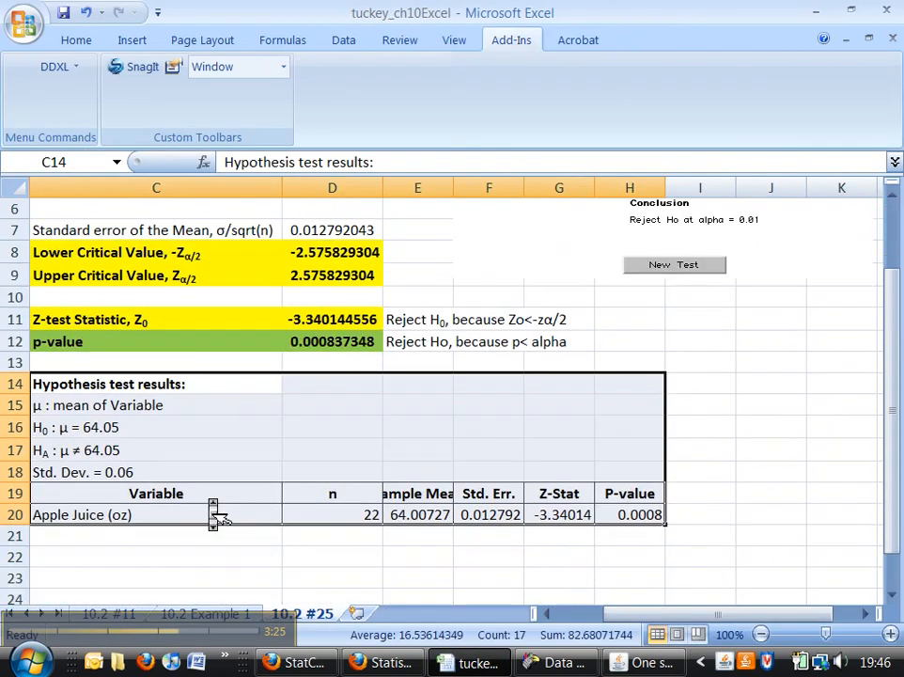
# - Fill the pasted P-value in H20 green, together with the calculated p-value in D12
pyautogui.click(623, 517)
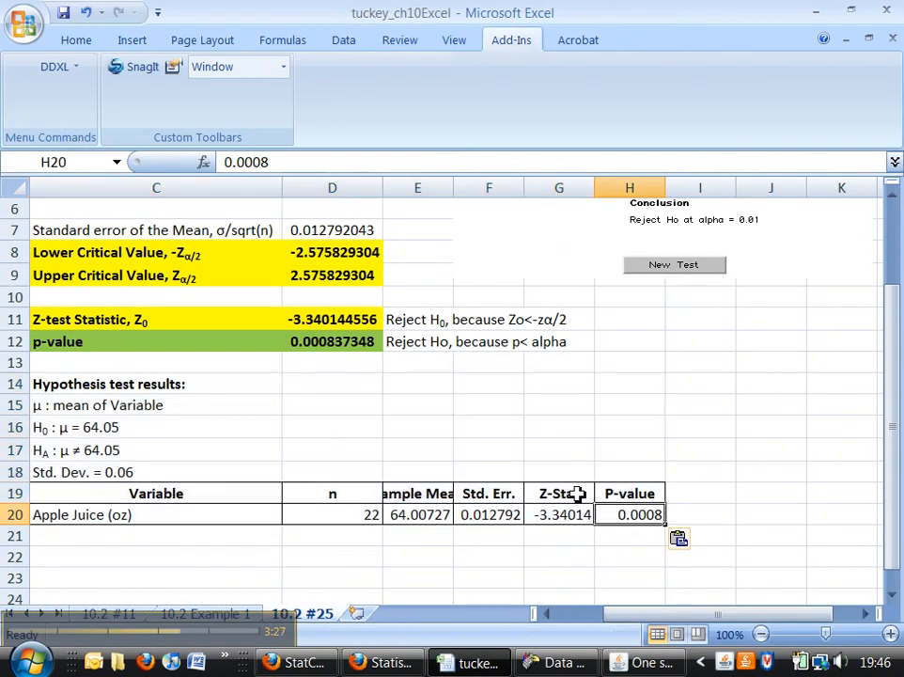
pyautogui.click(336, 344)
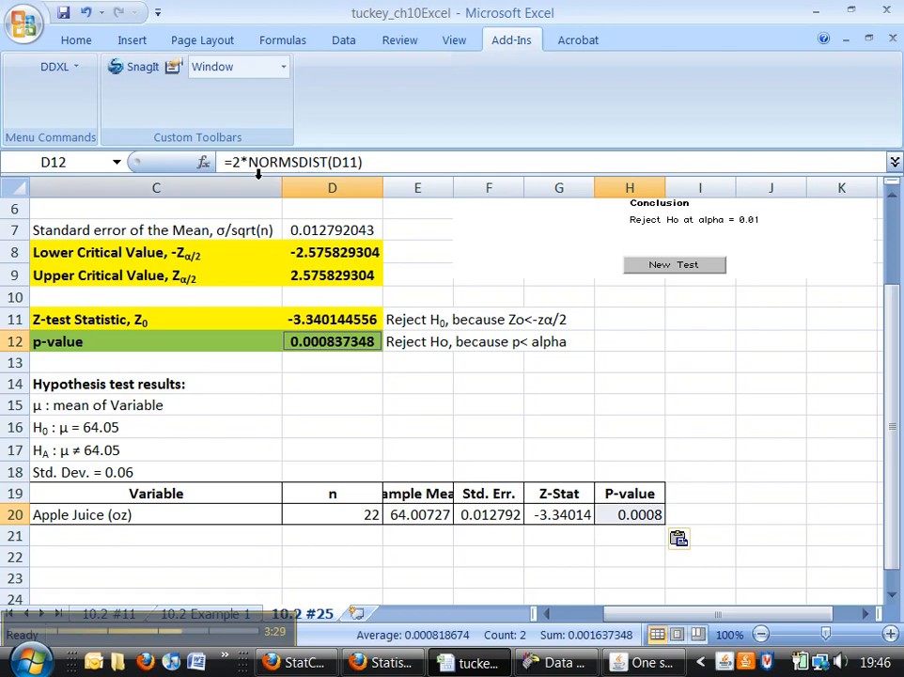
pyautogui.click(75, 42)
pyautogui.click(219, 108)
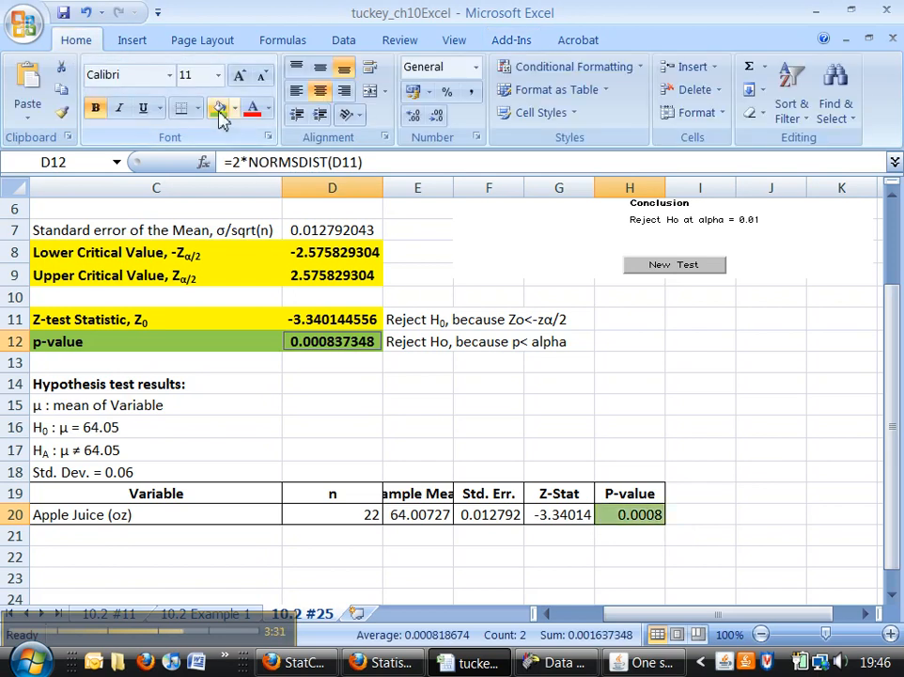
# - Fill the pasted Z-Stat in G20 yellow, together with the calculated z-test statistic in D11
pyautogui.click(570, 513)
pyautogui.click(358, 318)
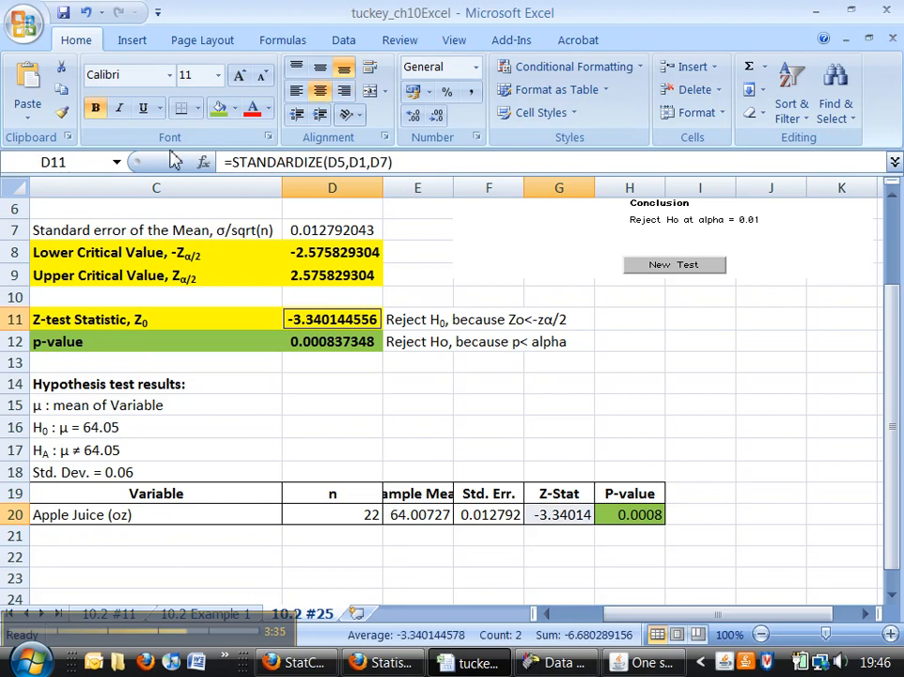
pyautogui.click(235, 108)
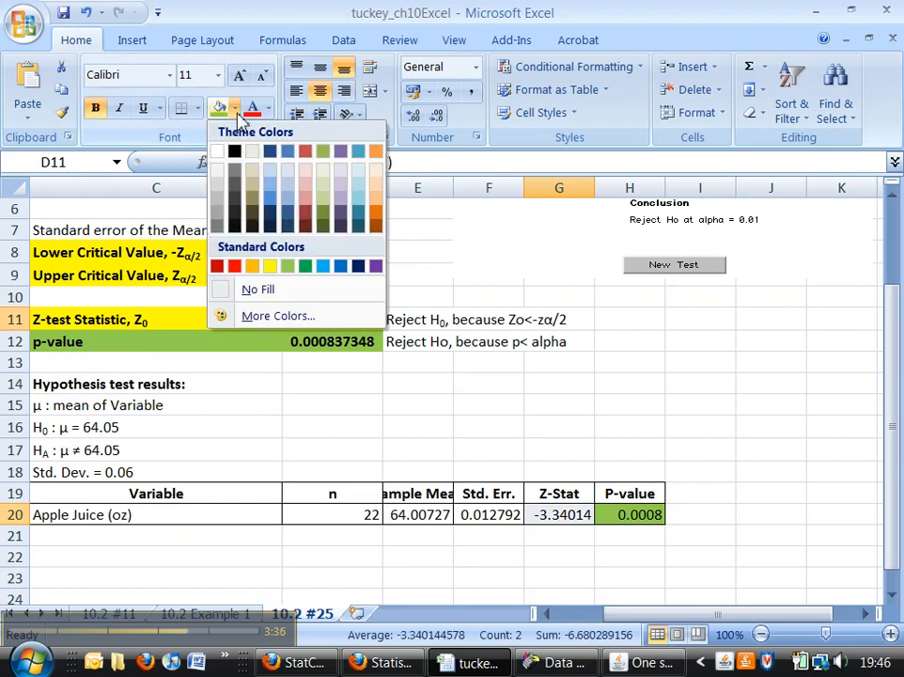
pyautogui.click(271, 267)
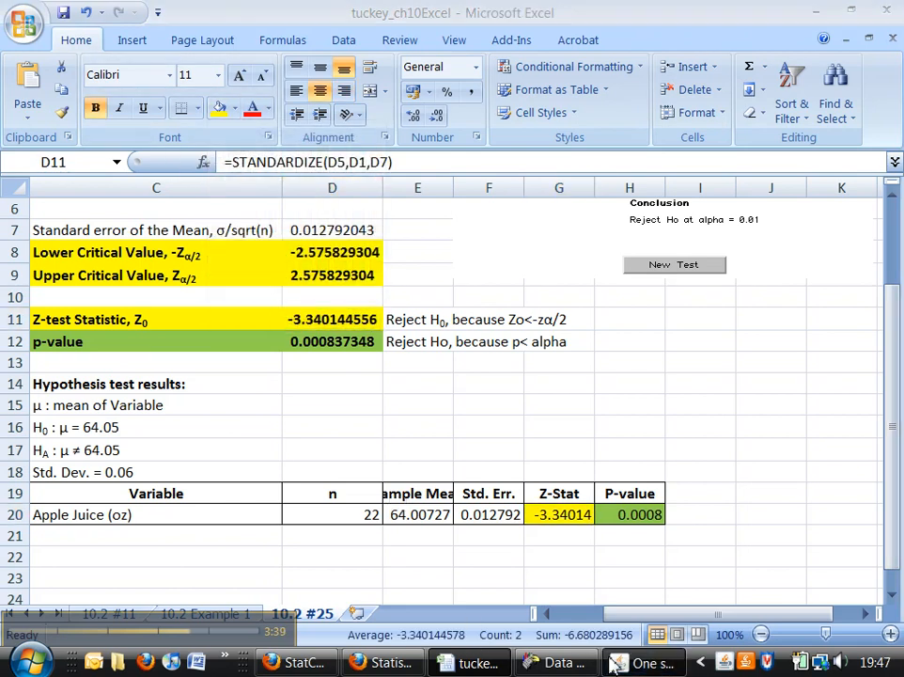
# - Review the StatCrunch results, then compare the worksheet's z statistic with the critical values and its p-value with alpha against the written conclusions
pyautogui.click(616, 662)
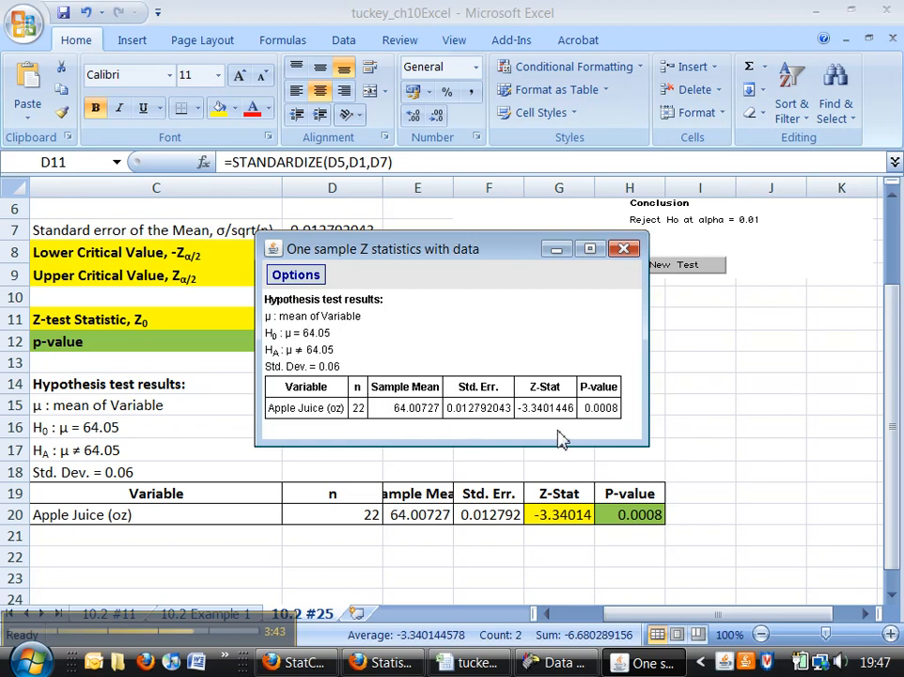
pyautogui.click(711, 386)
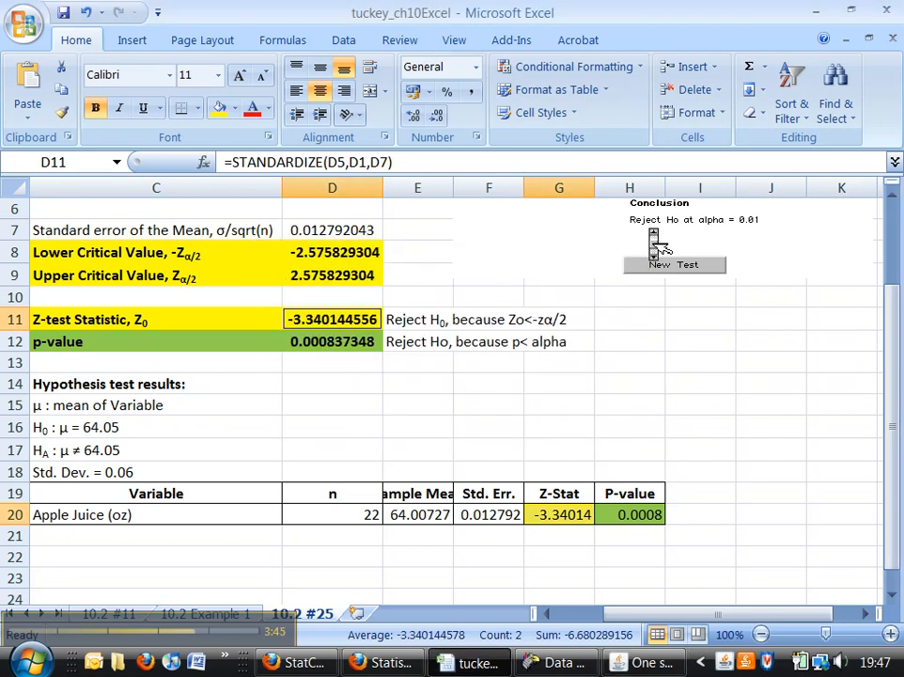
pyautogui.scroll(1, 651, 232)
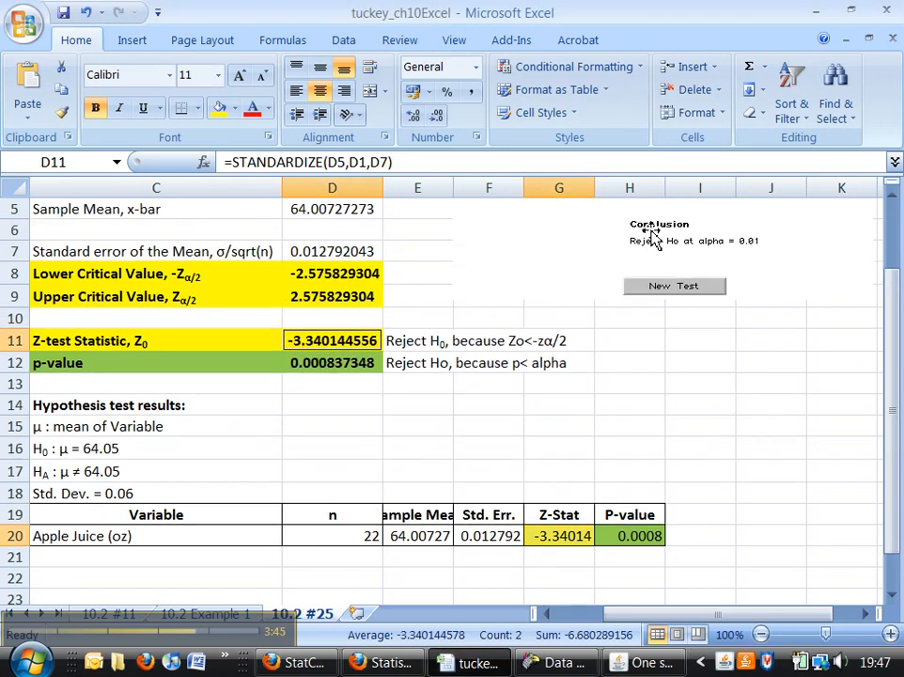
pyautogui.click(399, 366)
pyautogui.click(362, 361)
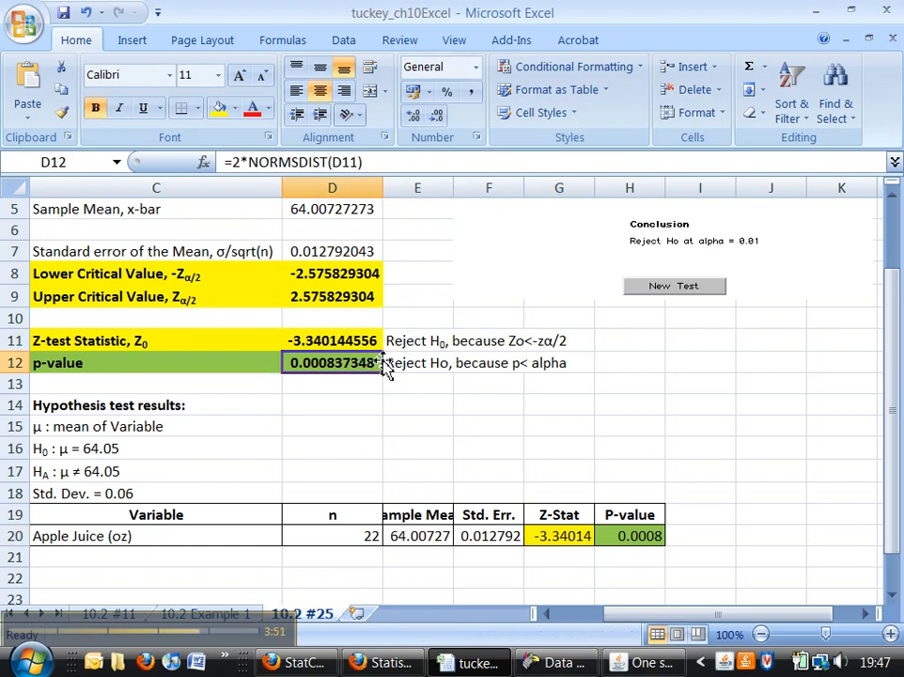
pyautogui.click(408, 340)
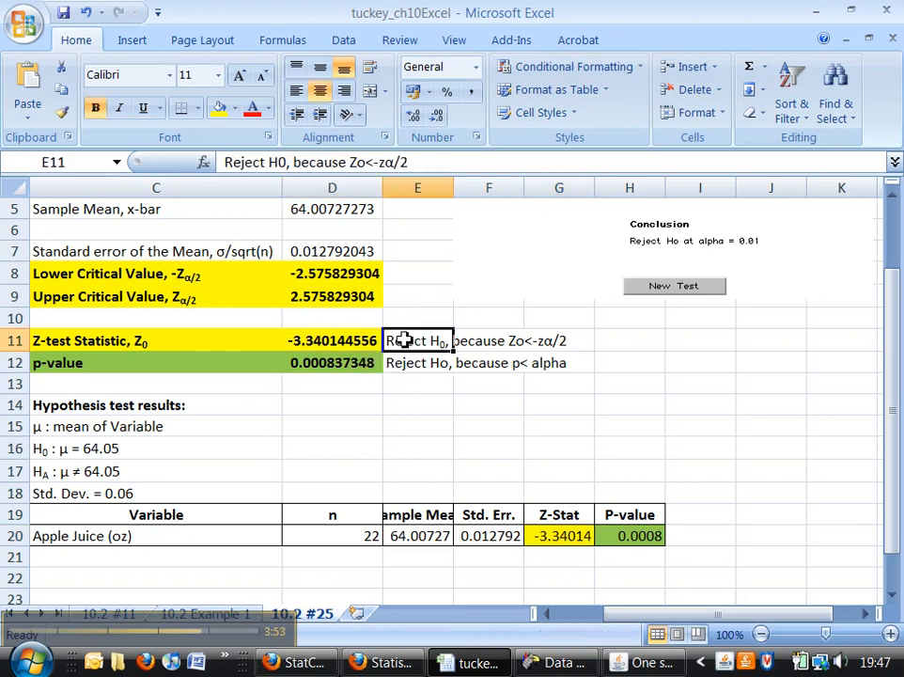
pyautogui.click(355, 340)
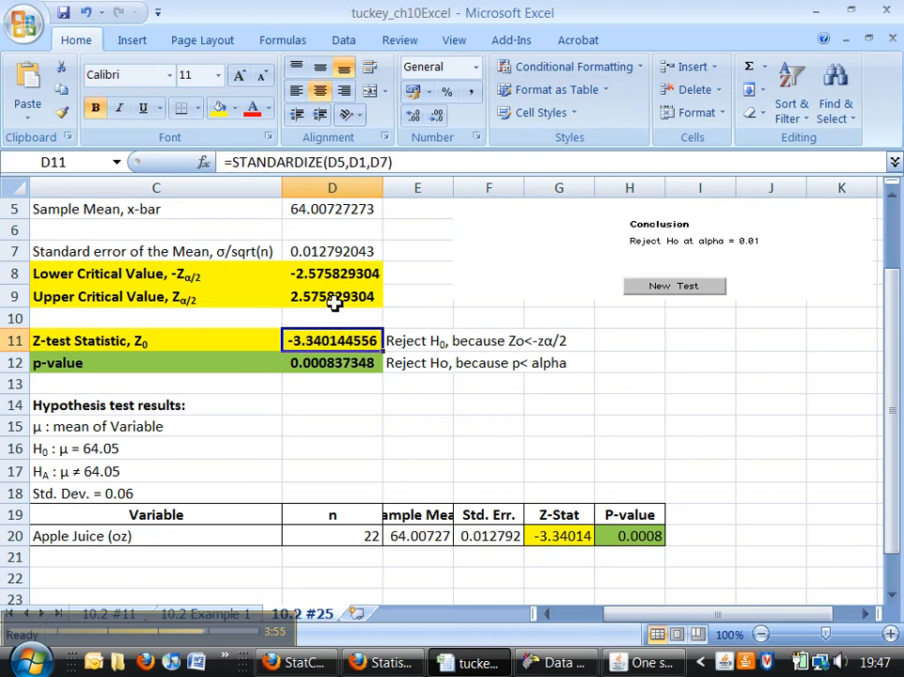
pyautogui.click(342, 273)
pyautogui.click(320, 342)
pyautogui.click(327, 296)
pyautogui.moveTo(321, 343); pyautogui.dragTo(332, 273)
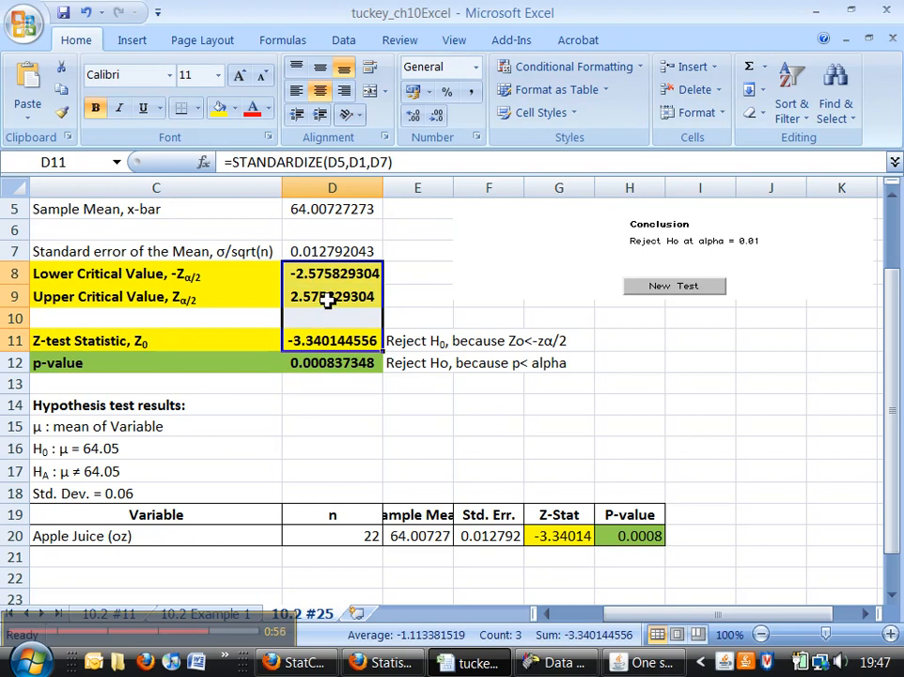
pyautogui.click(406, 339)
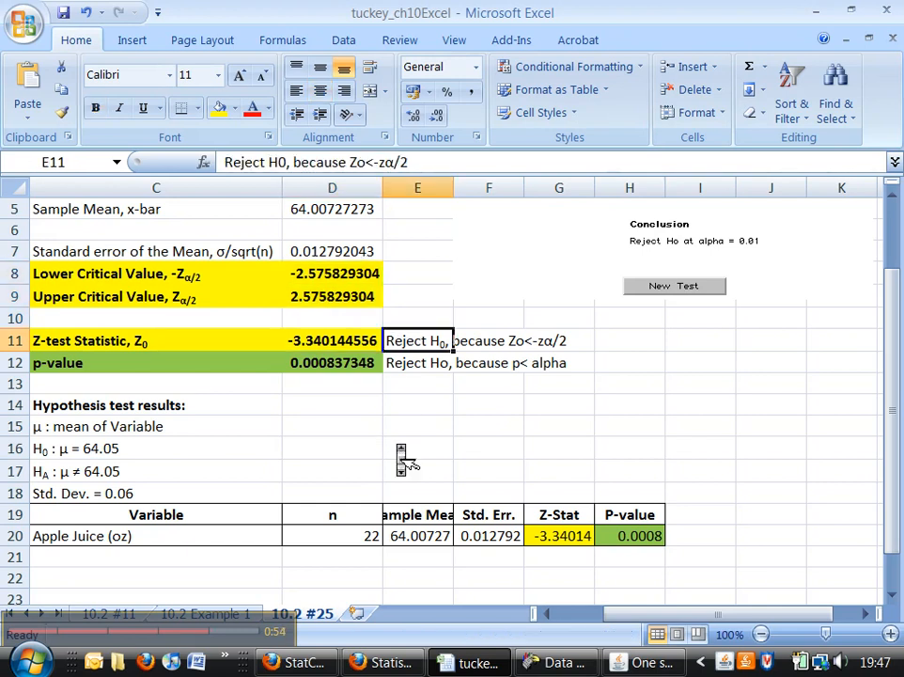
pyautogui.scroll(1, 398, 445)
pyautogui.scroll(-3, 398, 446)
pyautogui.scroll(4, 406, 460)
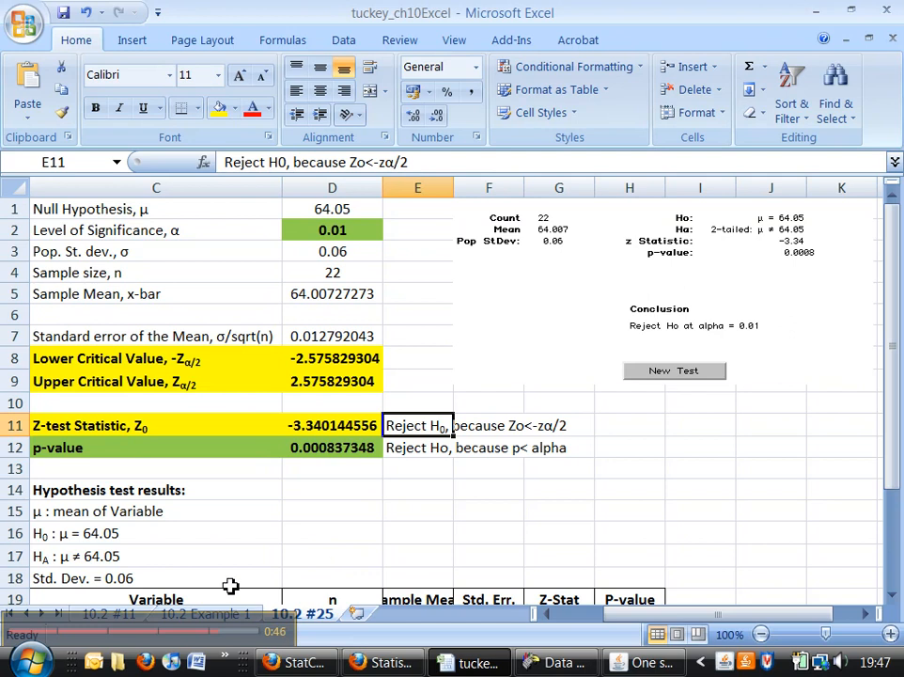
pyautogui.click(185, 632)
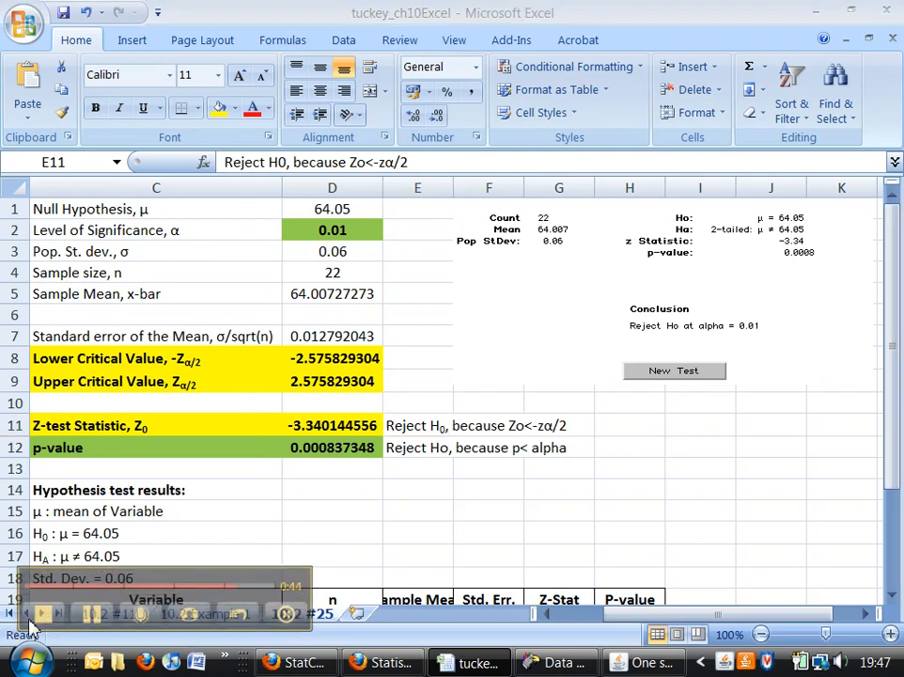